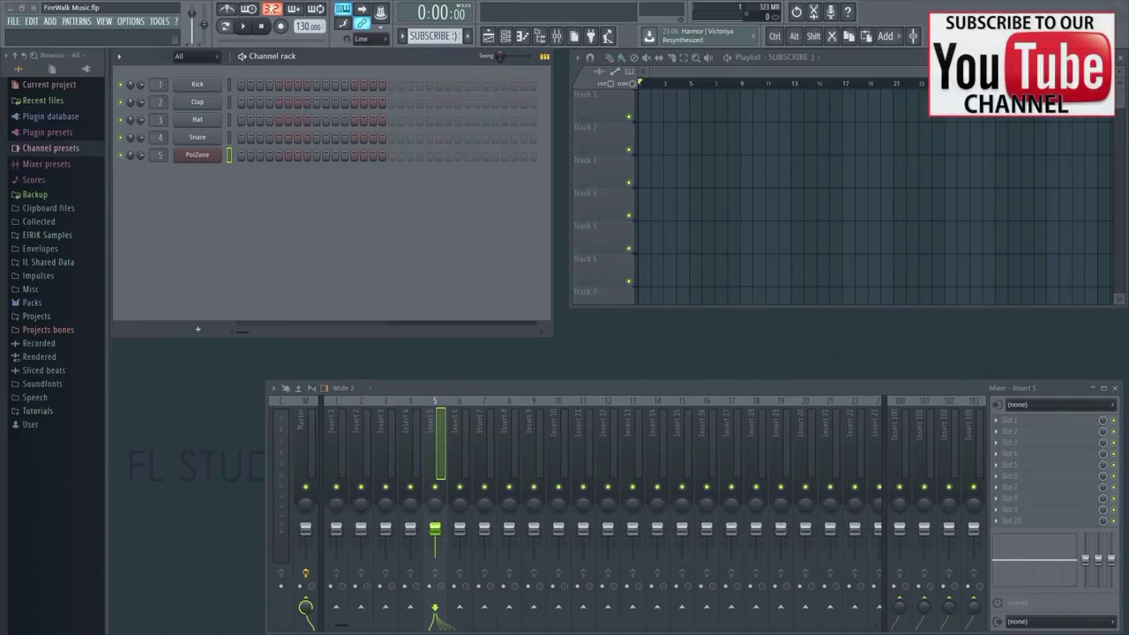
# Open PoiZone's piano roll and draw a one-bar C5 note.
pyautogui.rightClick(199, 157)
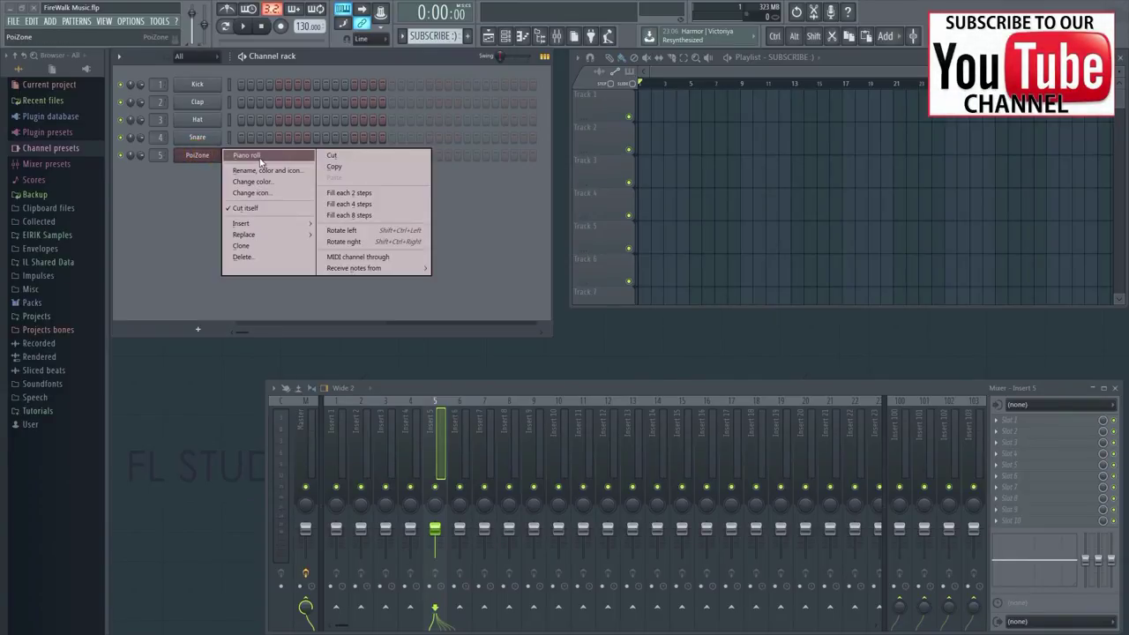
pyautogui.click(260, 159)
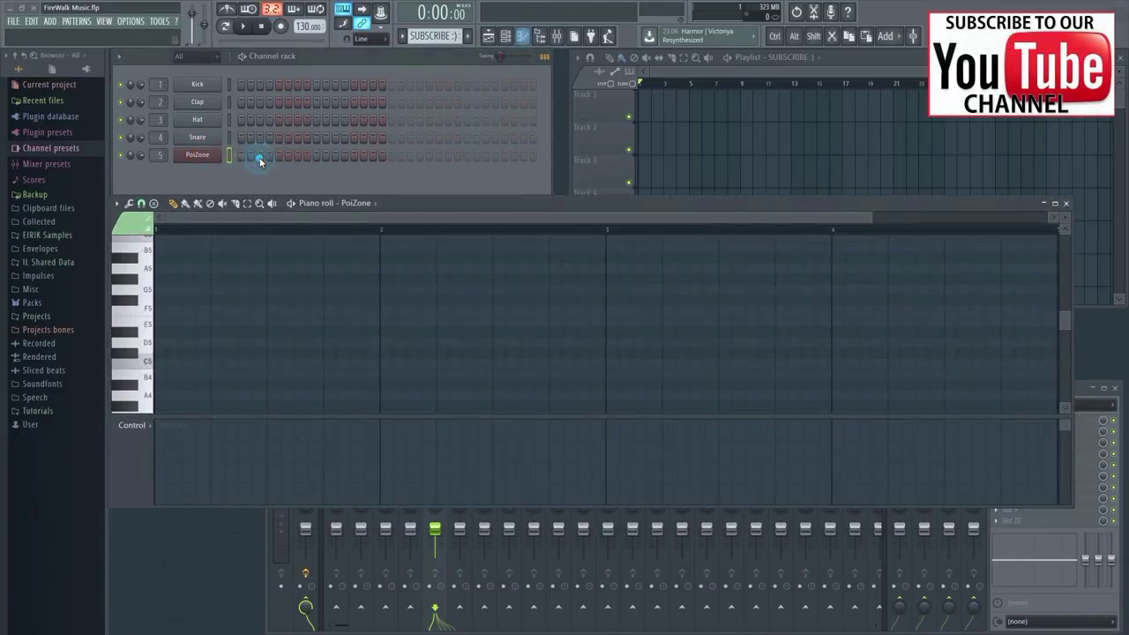
pyautogui.click(168, 362)
pyautogui.scroll(-2, 232, 337)
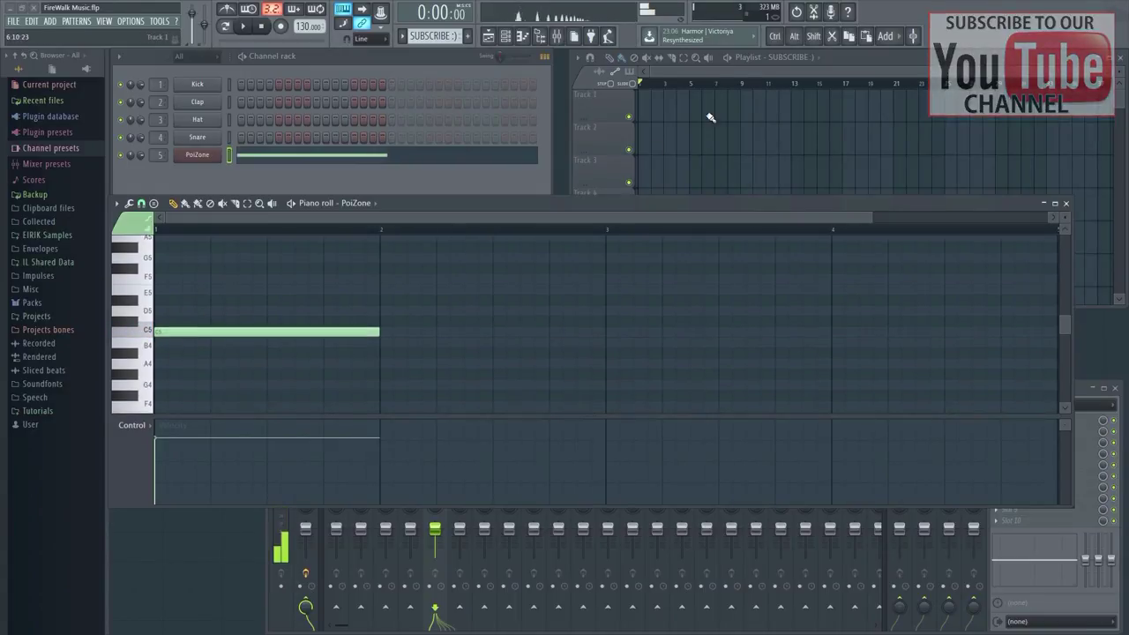
# Add a shortened G4 note and another short note beneath the C5 note.
pyautogui.click(661, 101)
pyautogui.moveTo(669, 100); pyautogui.dragTo(636, 110)
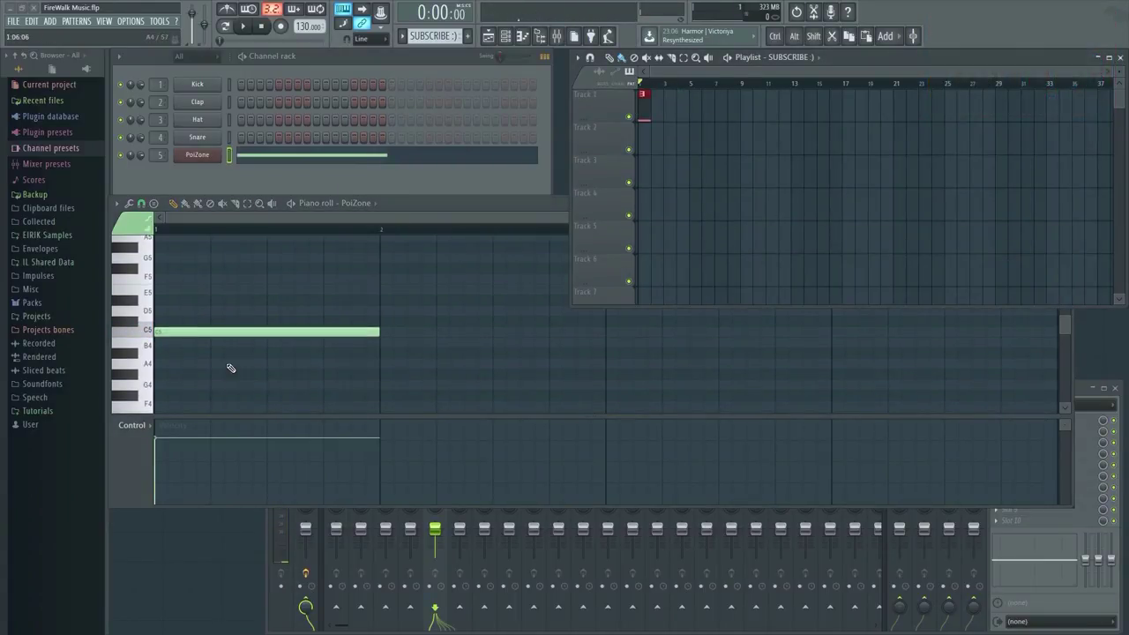
pyautogui.scroll(-2, 211, 308)
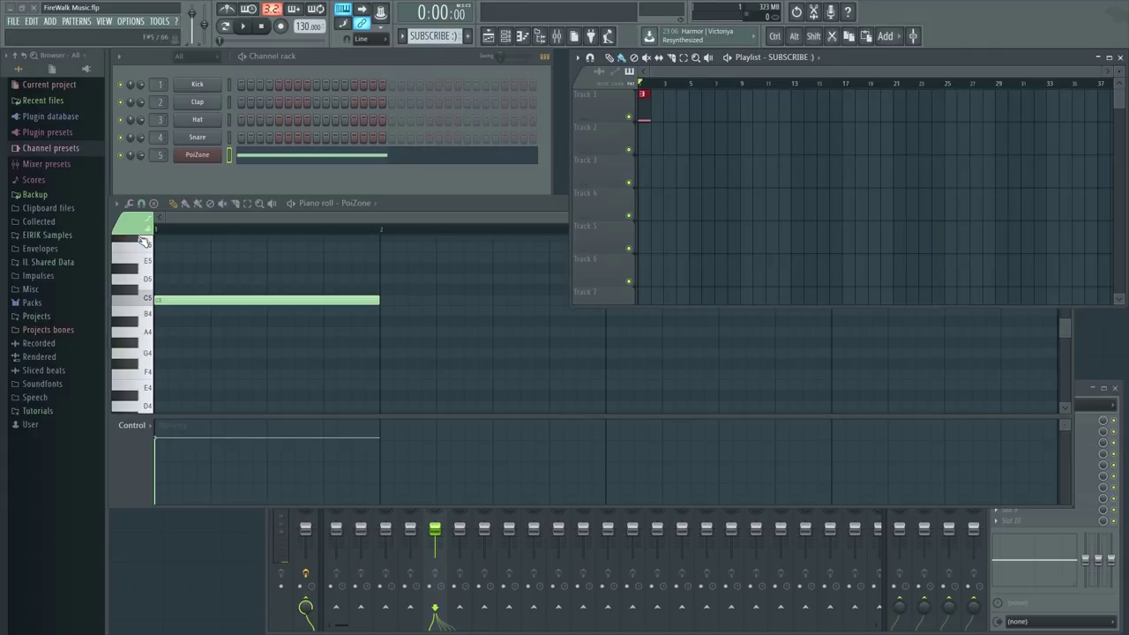
pyautogui.click(143, 241)
pyautogui.click(188, 354)
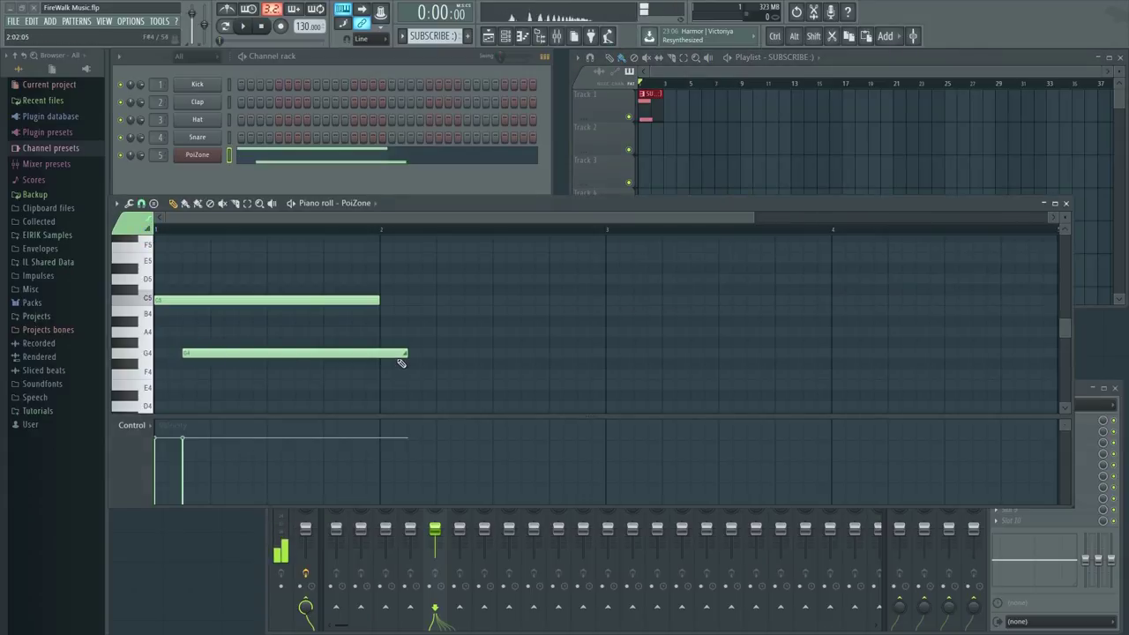
pyautogui.moveTo(405, 353); pyautogui.dragTo(210, 352)
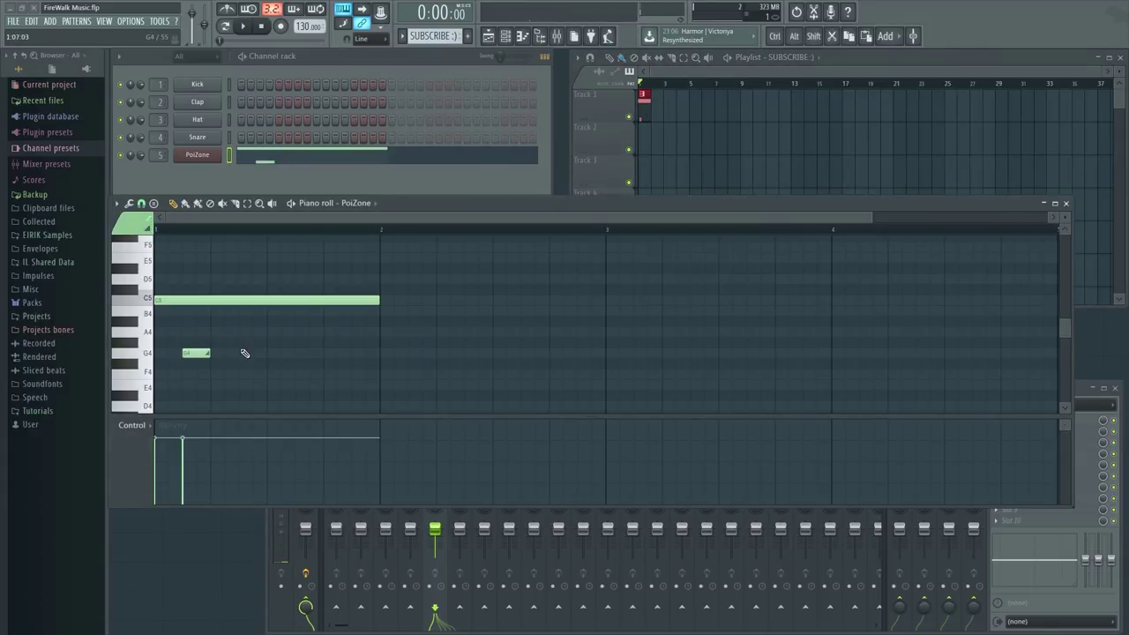
pyautogui.click(246, 393)
# Add two more short notes ending on A4, play the phrase, then select all notes.
pyautogui.click(304, 363)
pyautogui.click(357, 332)
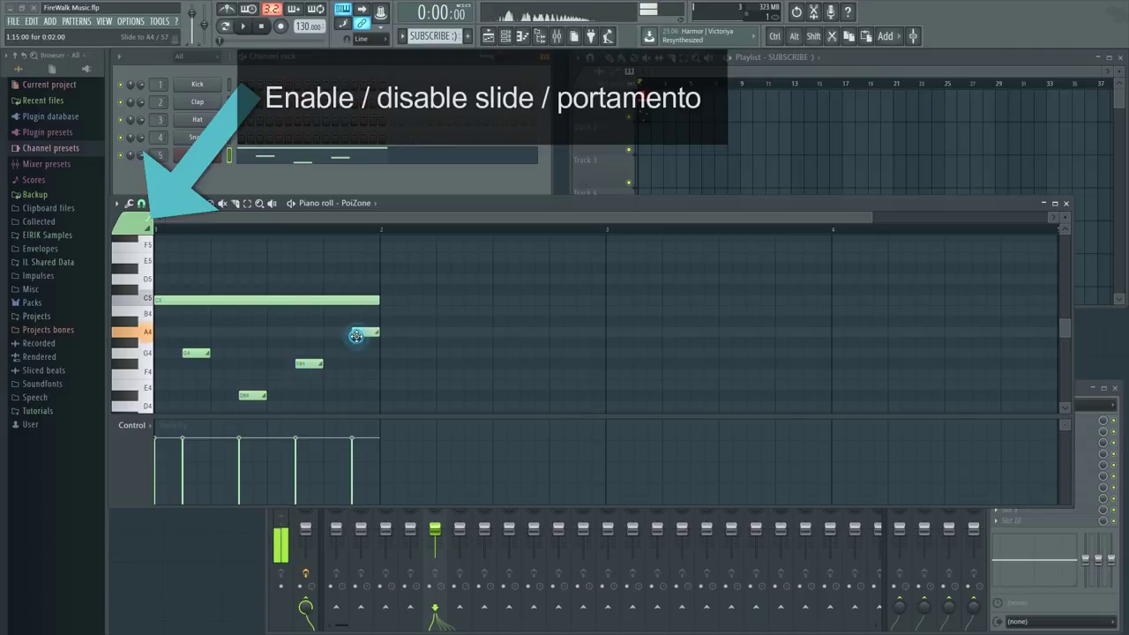
pyautogui.press('space')
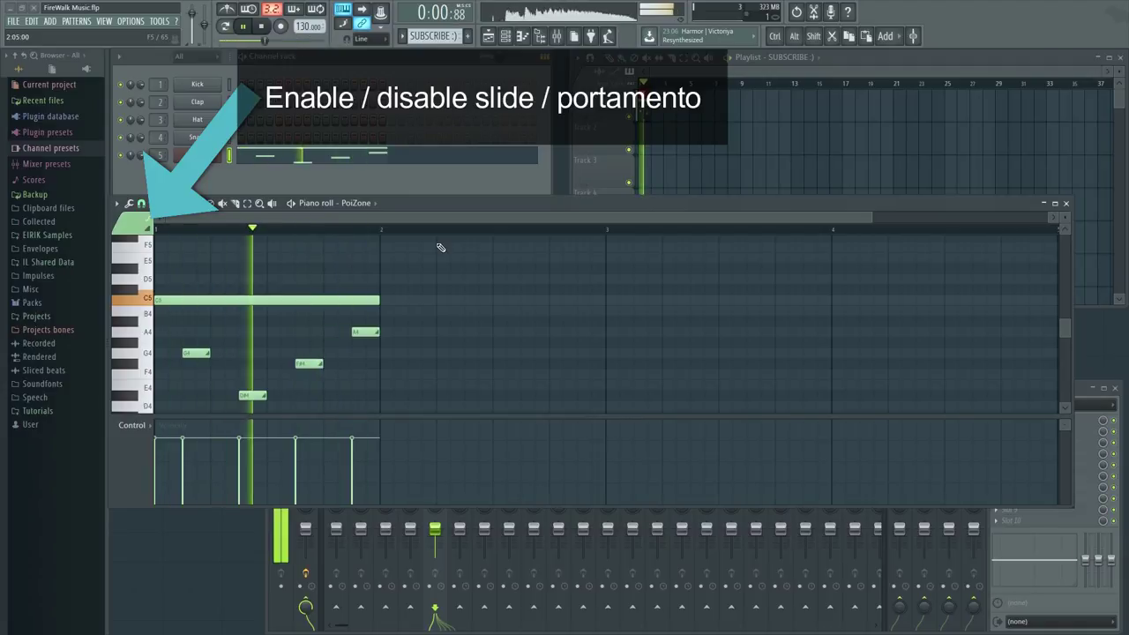
pyautogui.press('space')
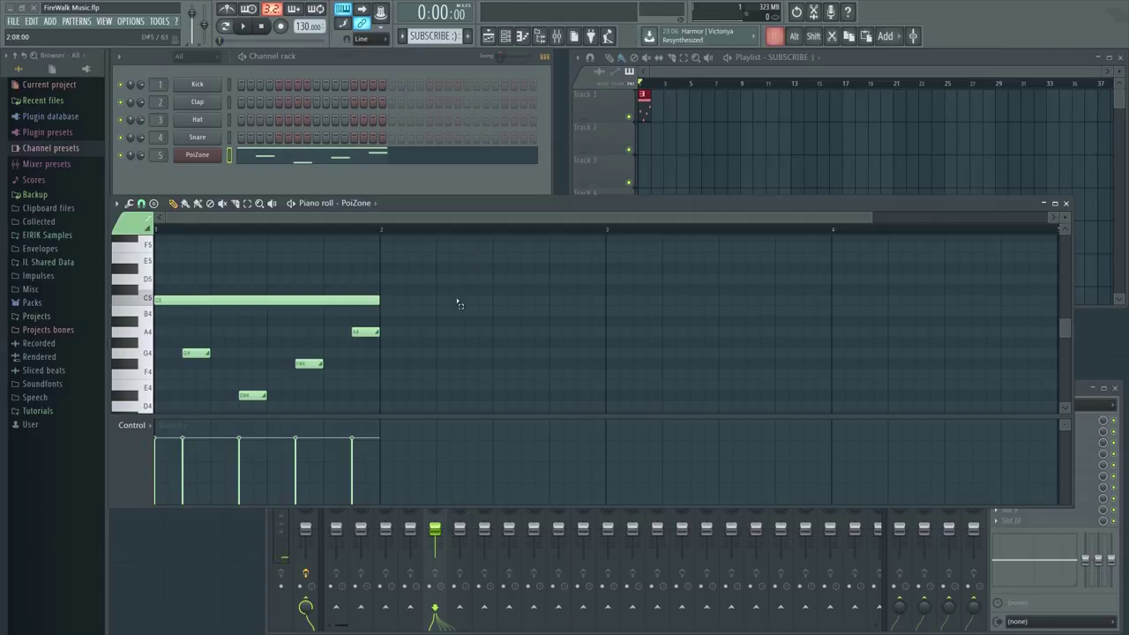
pyautogui.hotkey('ctrl', 'a')
pyautogui.scroll(-3, 189, 365)
# Delete the selected notes and swap PoiZone for Spire_x64_v1.1.9 on channel 5.
pyautogui.press('Delete')
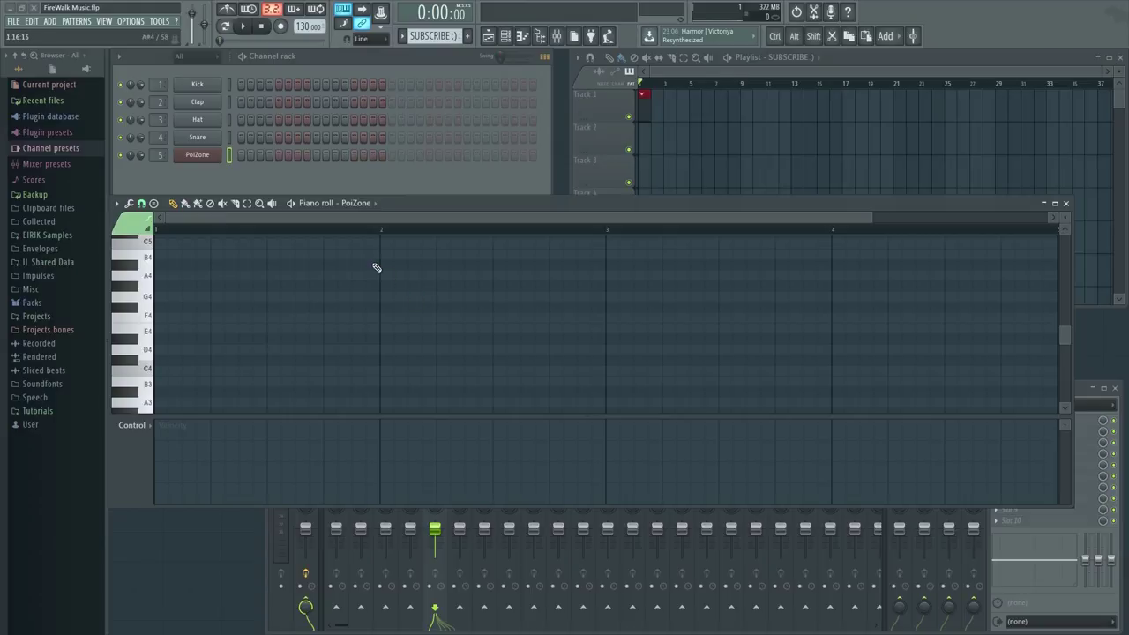
pyautogui.scroll(-2, 325, 239)
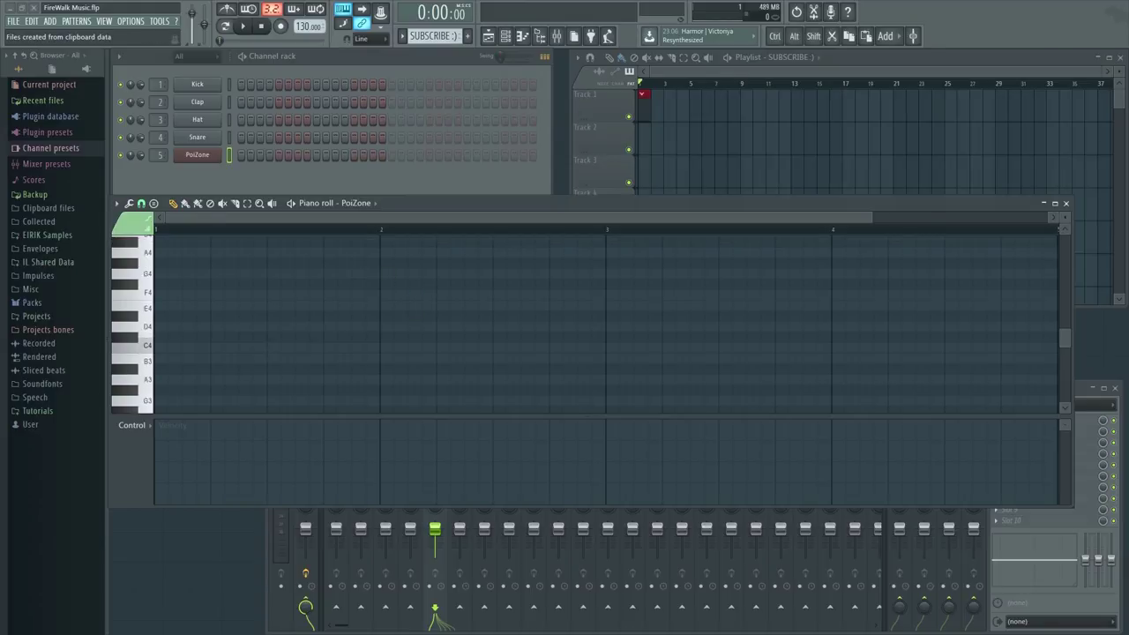
pyautogui.rightClick(194, 155)
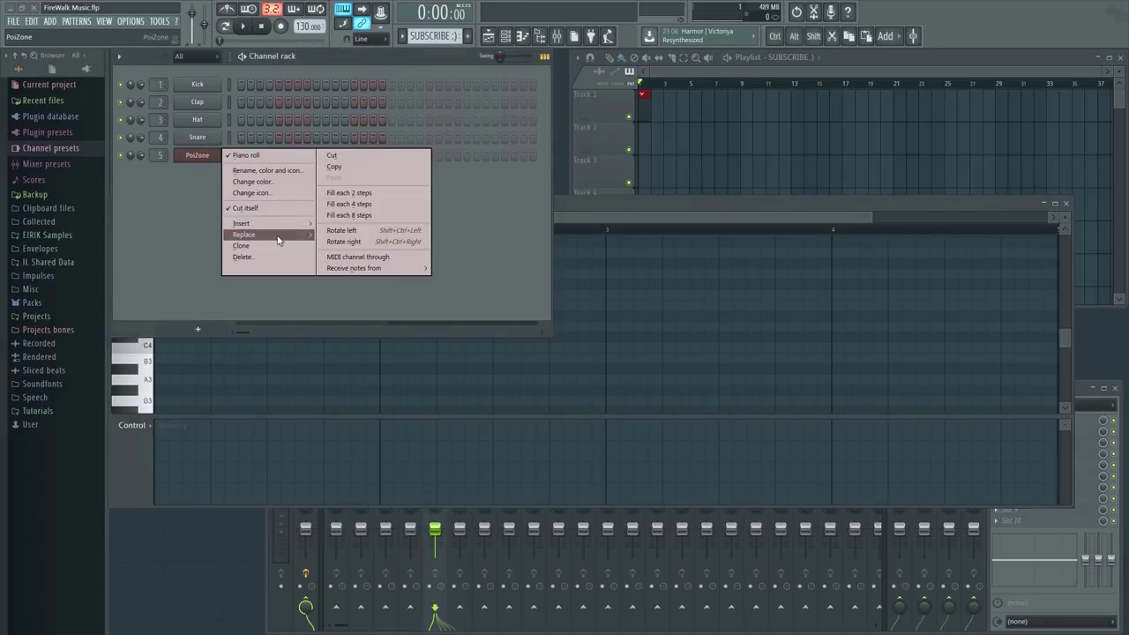
pyautogui.moveTo(277, 240)
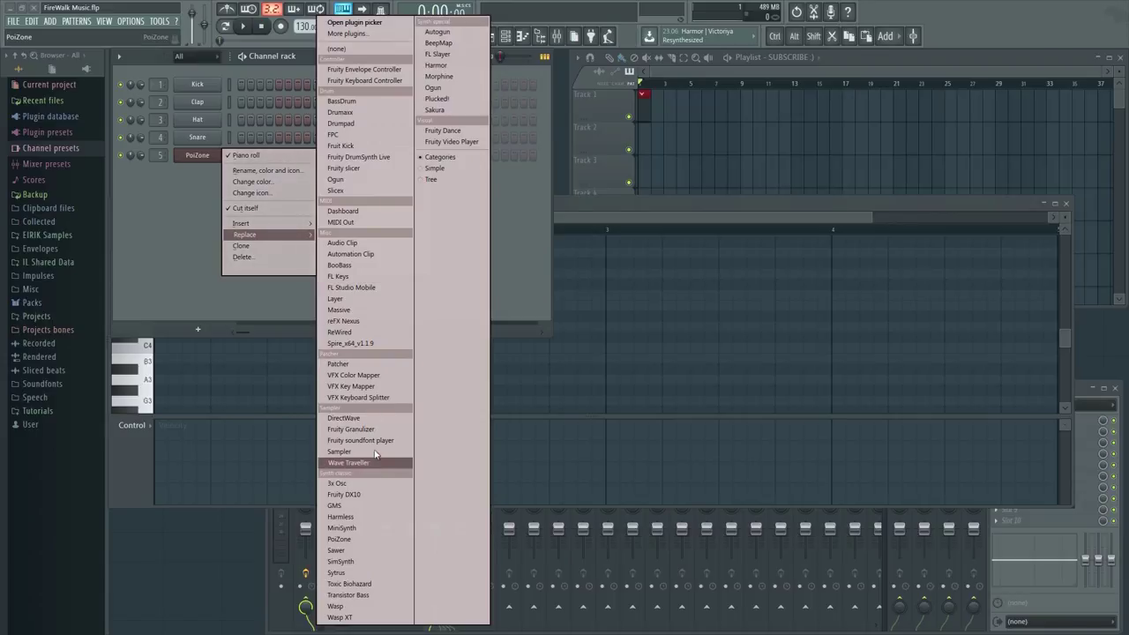
pyautogui.click(372, 343)
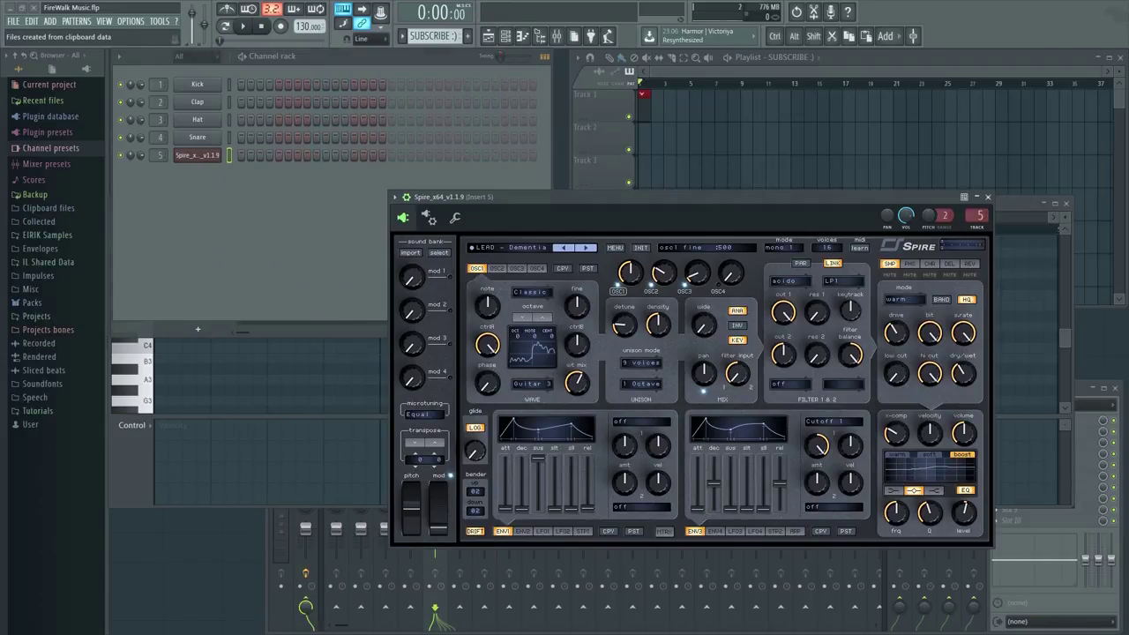
# Draw a C4 note overlapping into a B3 note at the half-bar and play them.
pyautogui.click(130, 473)
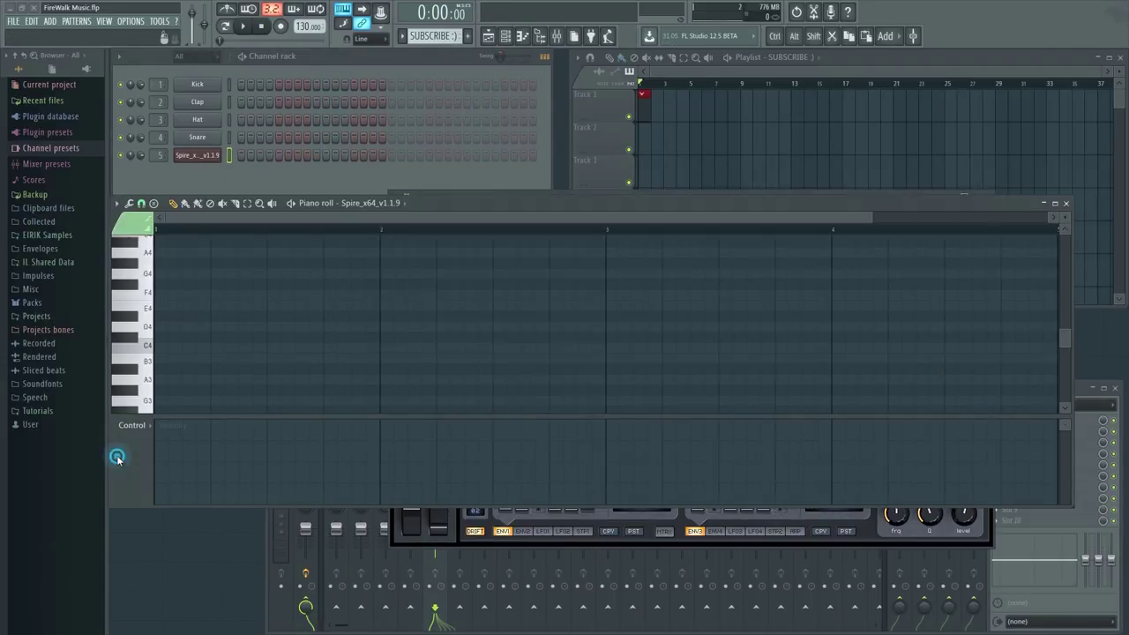
pyautogui.click(165, 351)
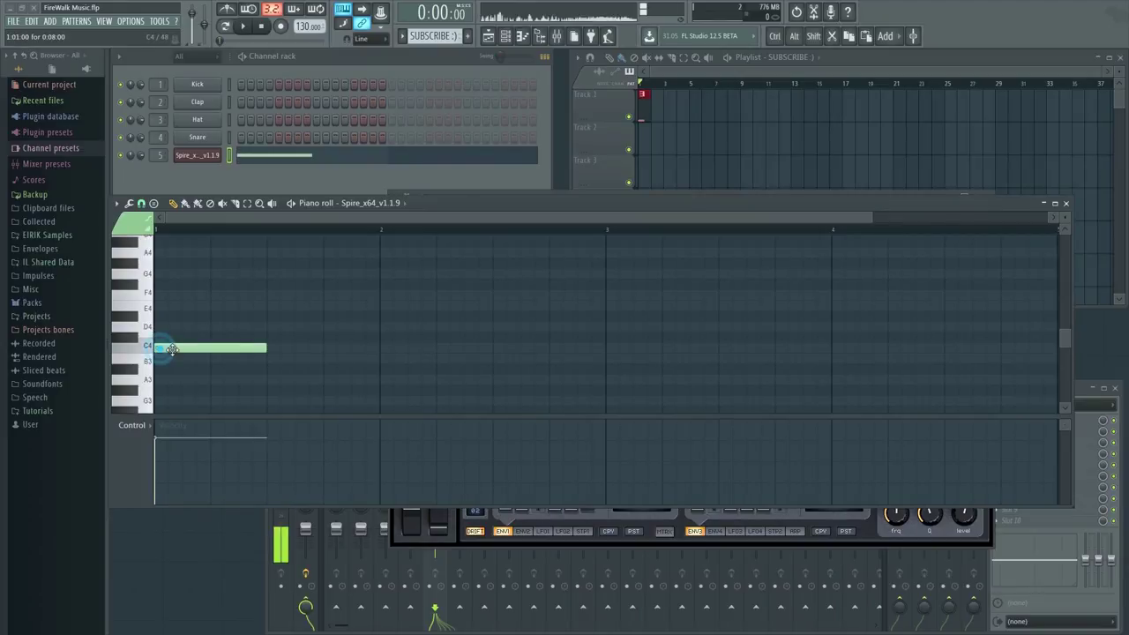
pyautogui.click(274, 364)
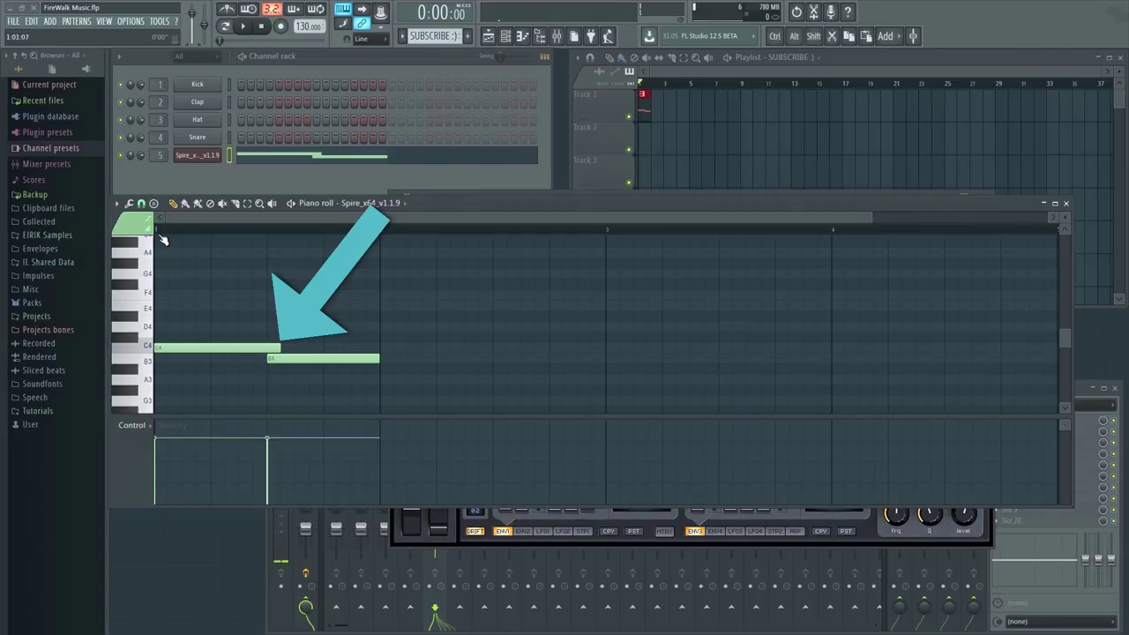
pyautogui.press('space')
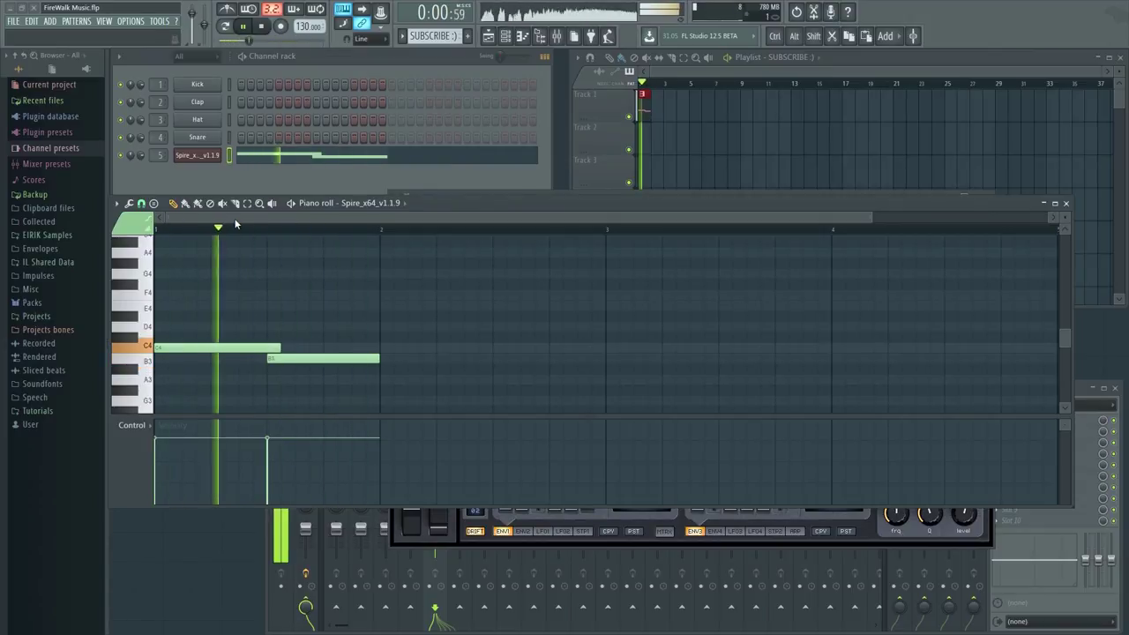
pyautogui.press('space')
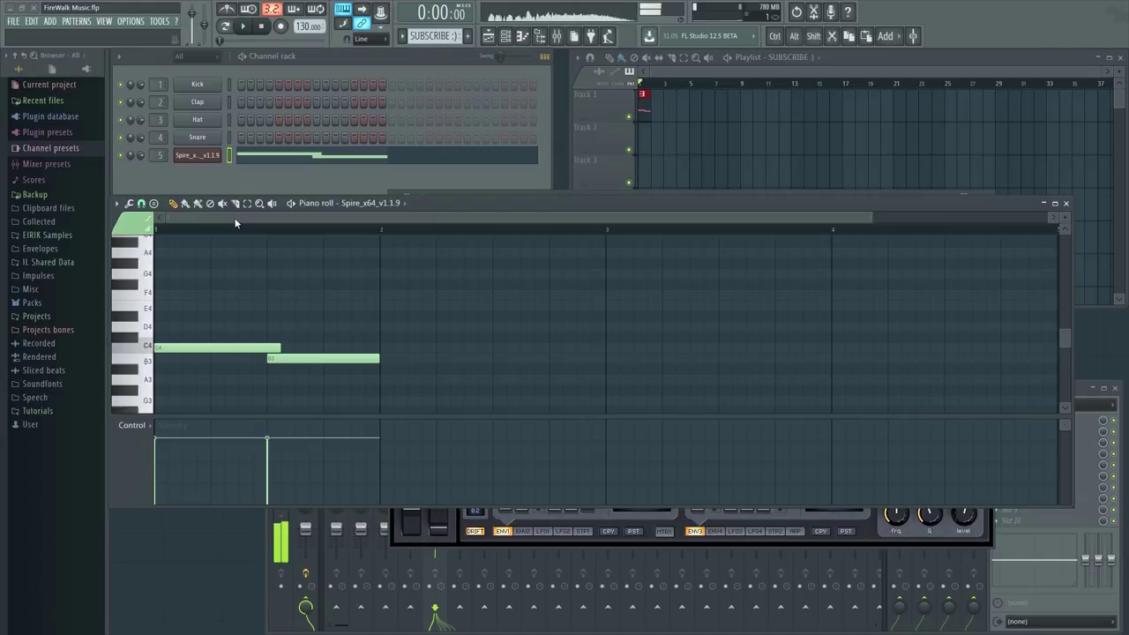
# Raise Spire's glide knob from 0 to 710.
pyautogui.click(451, 547)
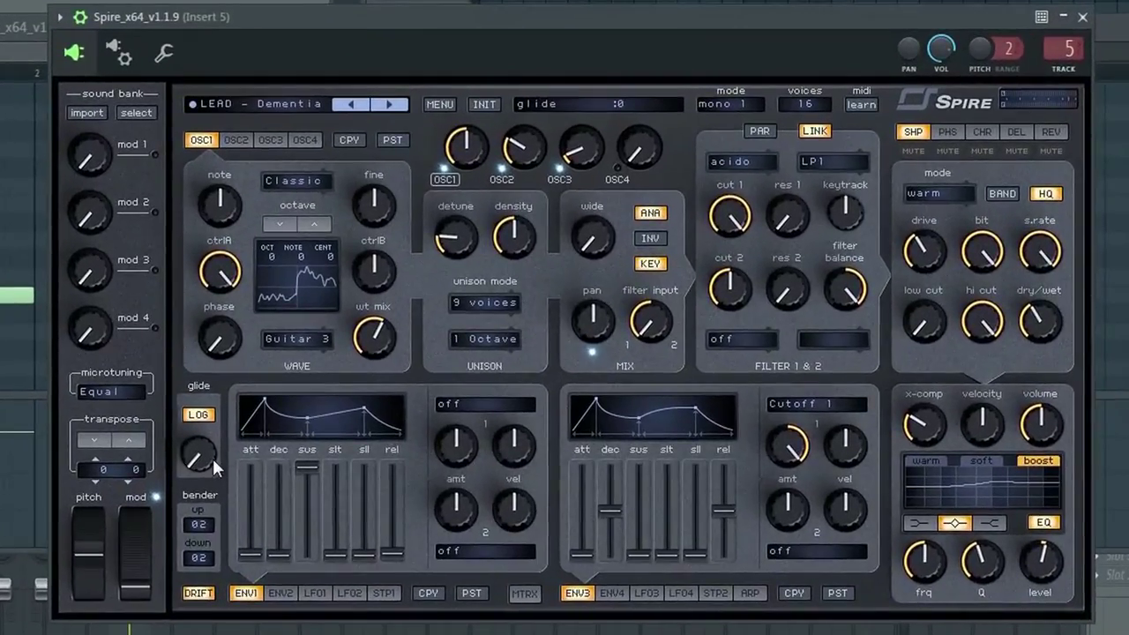
pyautogui.scroll(2, 188, 451)
pyautogui.scroll(-5, 189, 423)
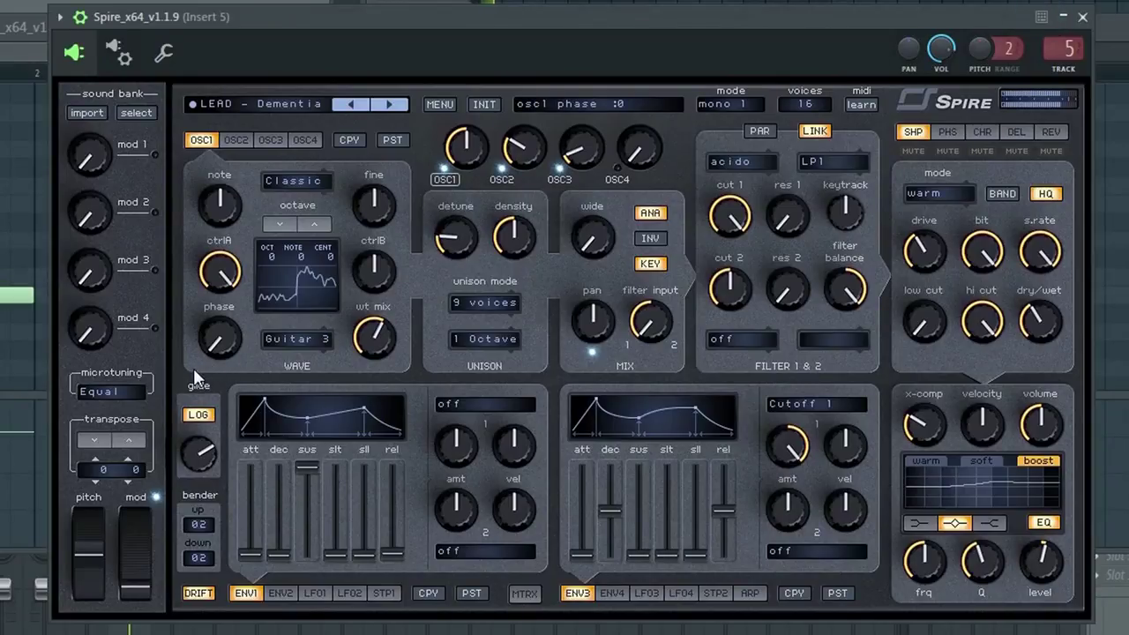
pyautogui.scroll(2, 201, 457)
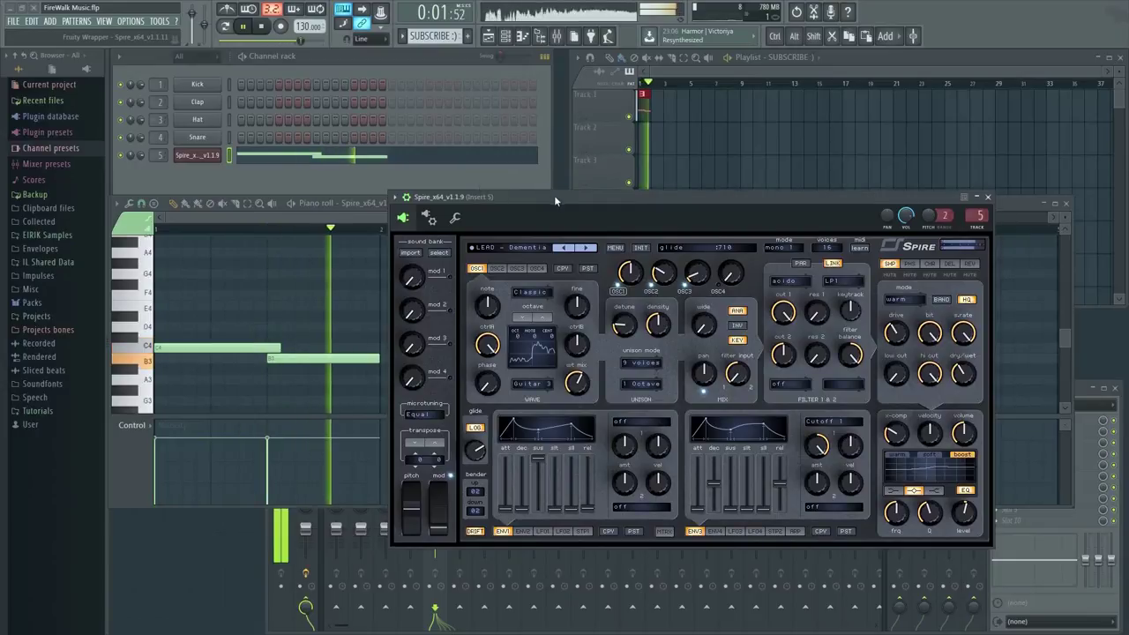
pyautogui.moveTo(554, 201); pyautogui.dragTo(665, 211)
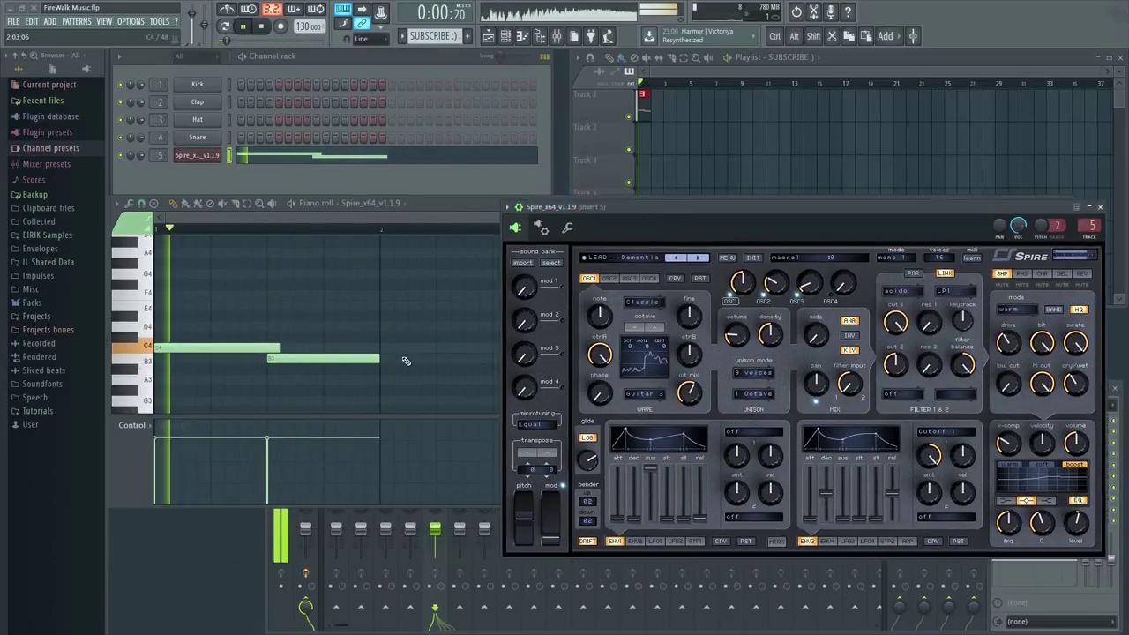
pyautogui.click(368, 403)
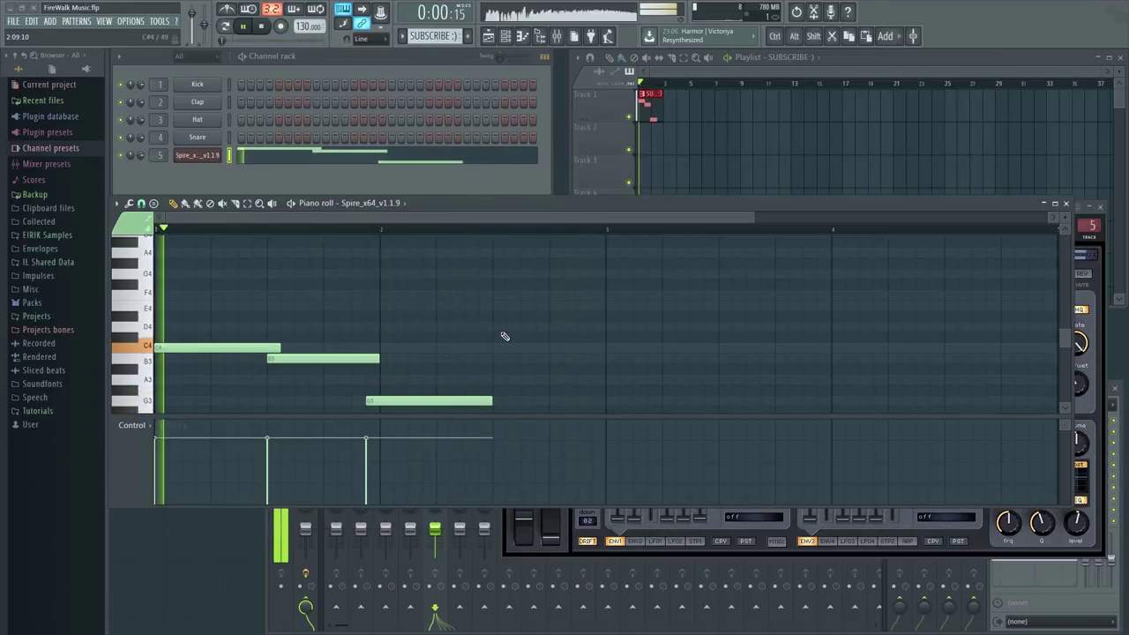
pyautogui.scroll(-2, 433, 373)
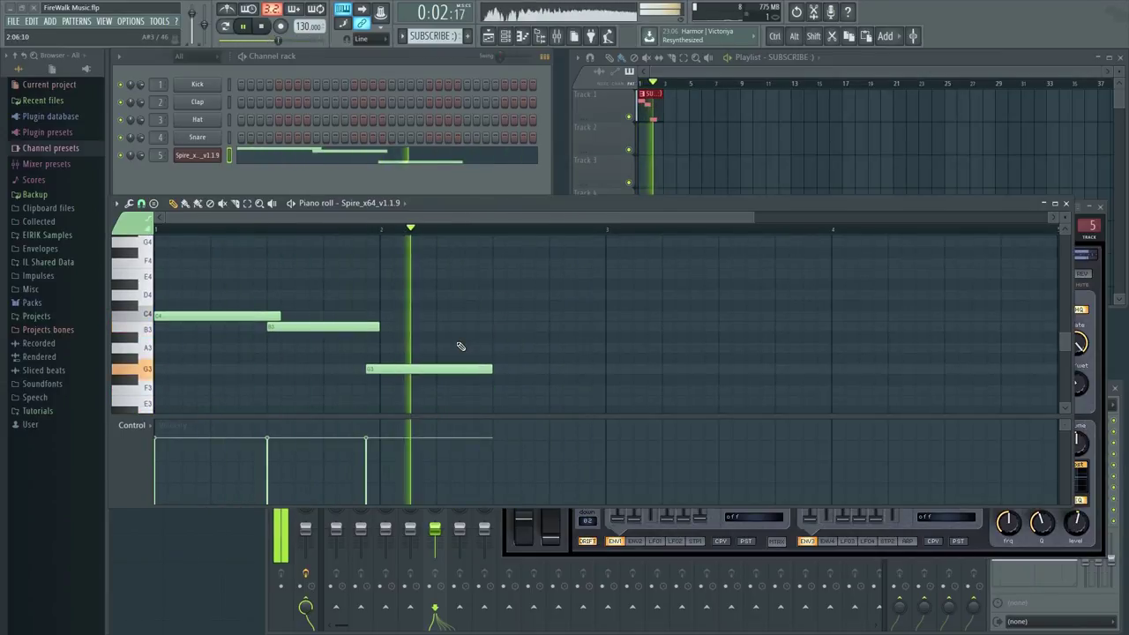
# Set Spire's bender range to 00 up and 06 down, and adjust glide to 415.
pyautogui.click(530, 553)
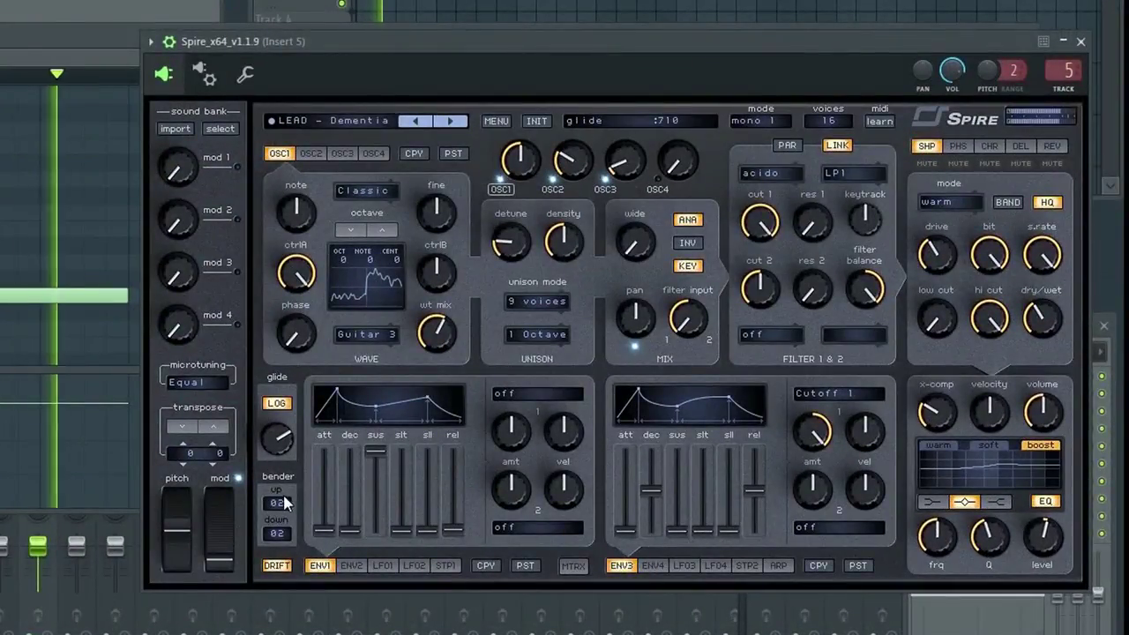
pyautogui.click(284, 503)
pyautogui.click(284, 287)
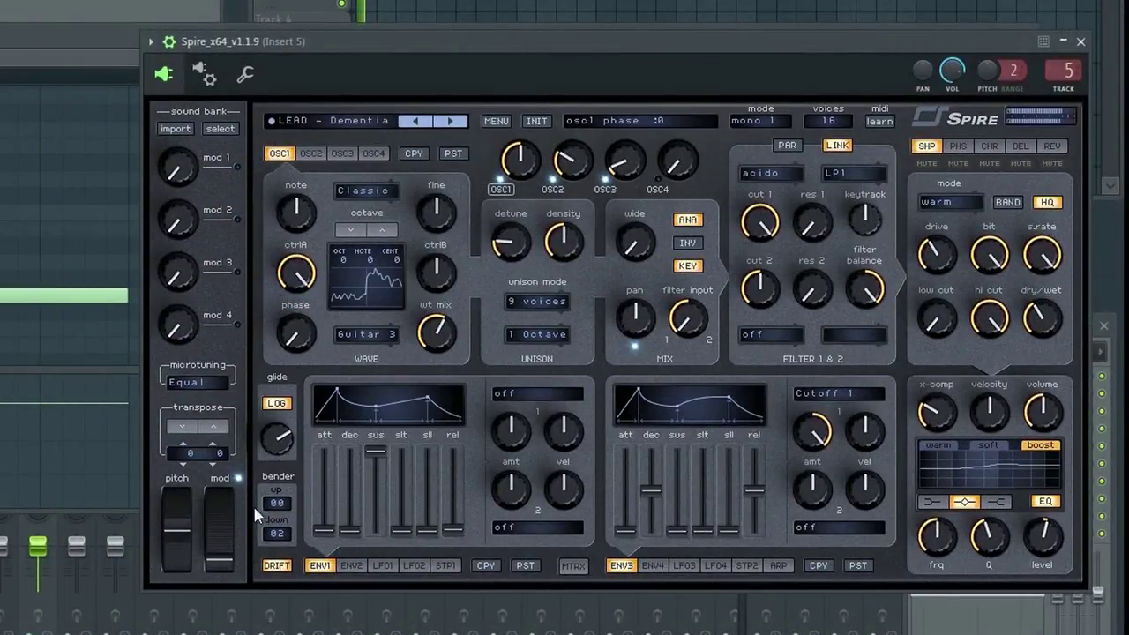
pyautogui.click(281, 531)
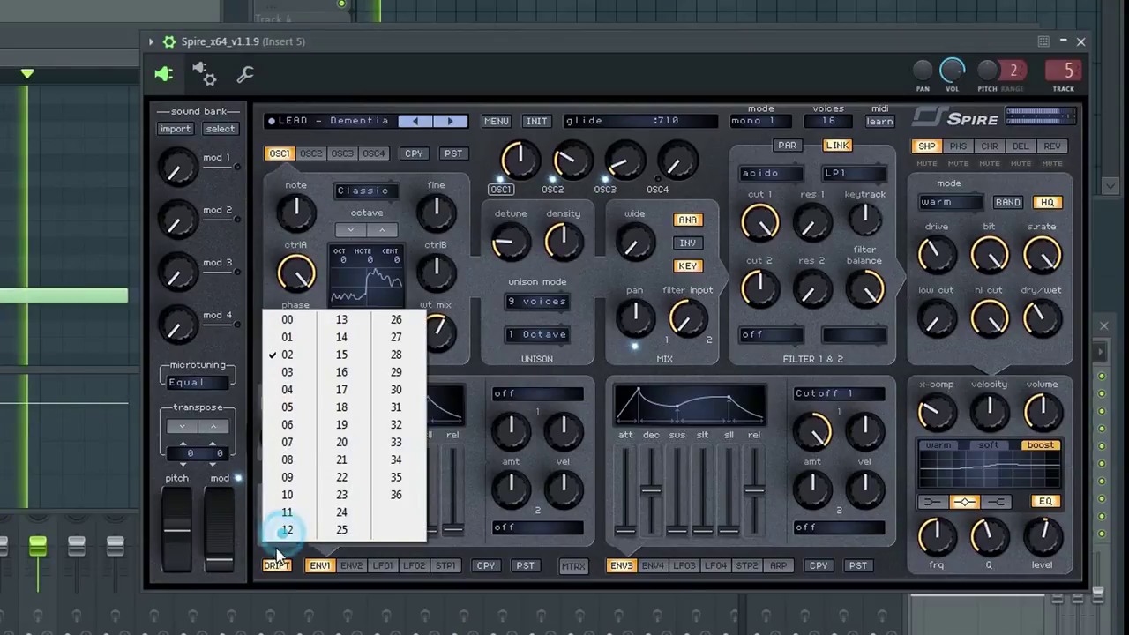
pyautogui.click(283, 424)
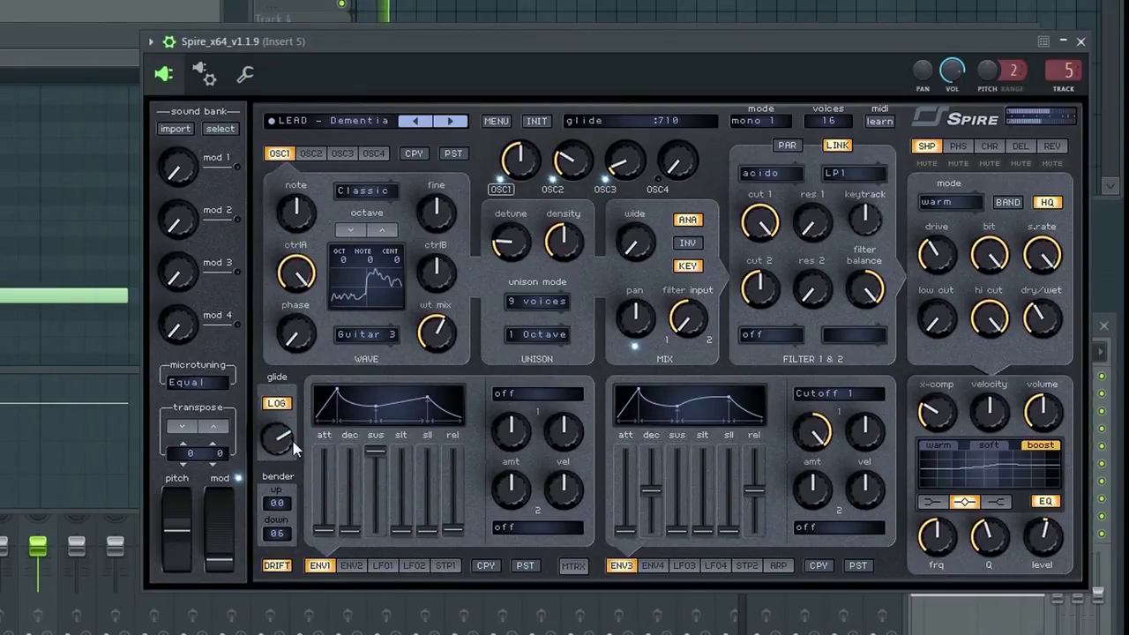
pyautogui.moveTo(282, 443); pyautogui.dragTo(282, 494)
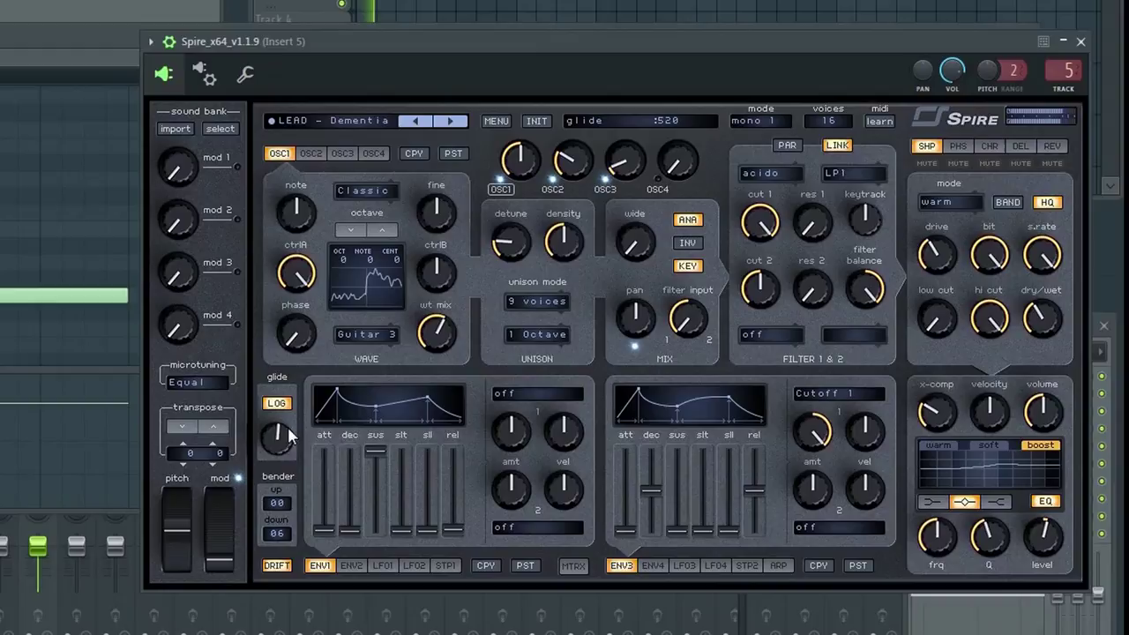
pyautogui.moveTo(291, 435); pyautogui.dragTo(294, 394)
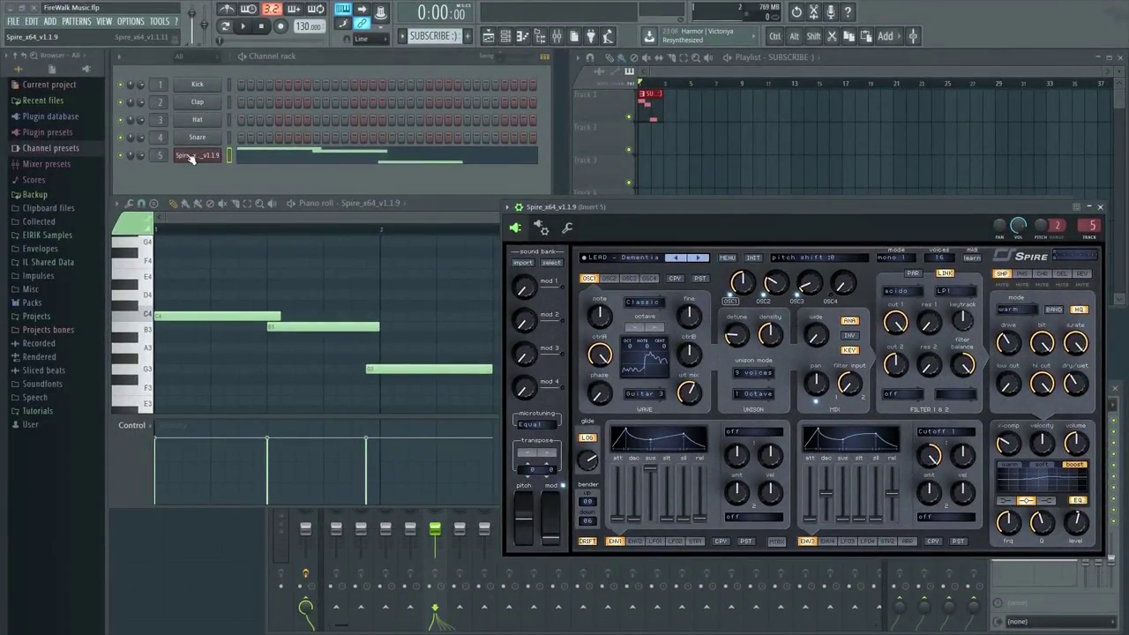
# Swap channel 5's Spire synth for reFX Nexus.
pyautogui.rightClick(202, 156)
pyautogui.moveTo(246, 235)
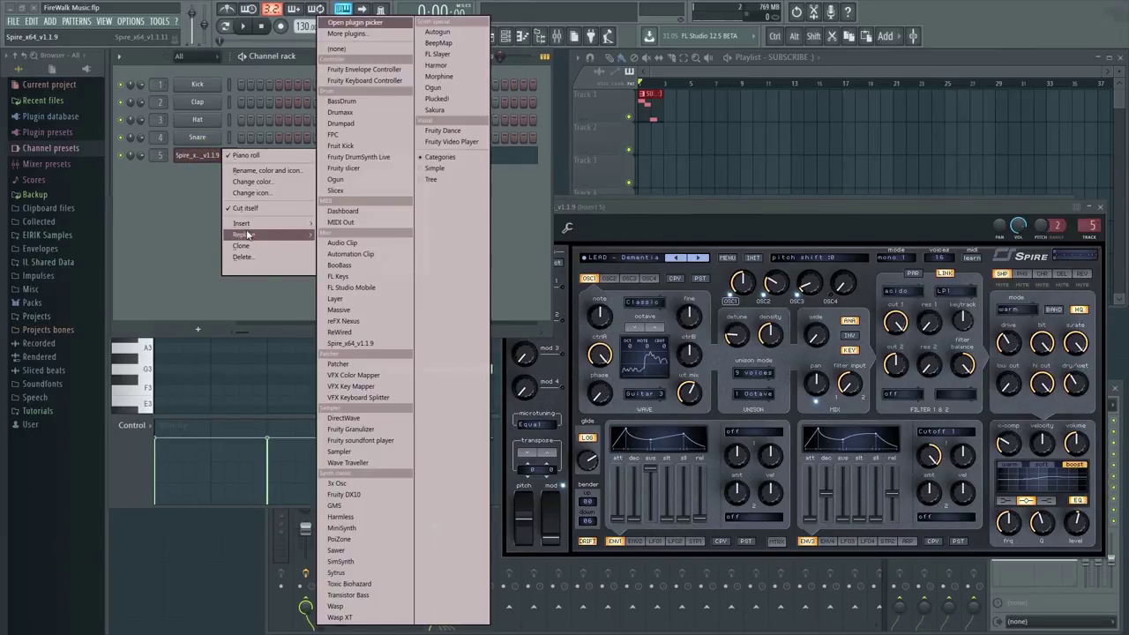
pyautogui.click(353, 321)
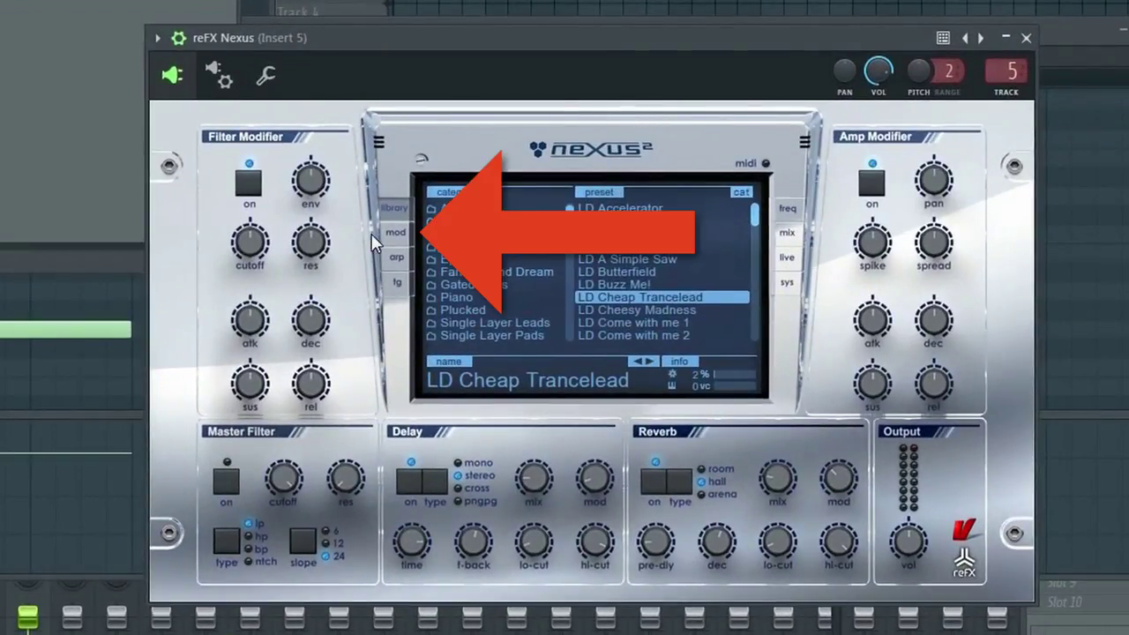
# Set Nexus port-mode to lgt legato and transpose the melody up an octave to C5–B4–G4.
pyautogui.click(396, 233)
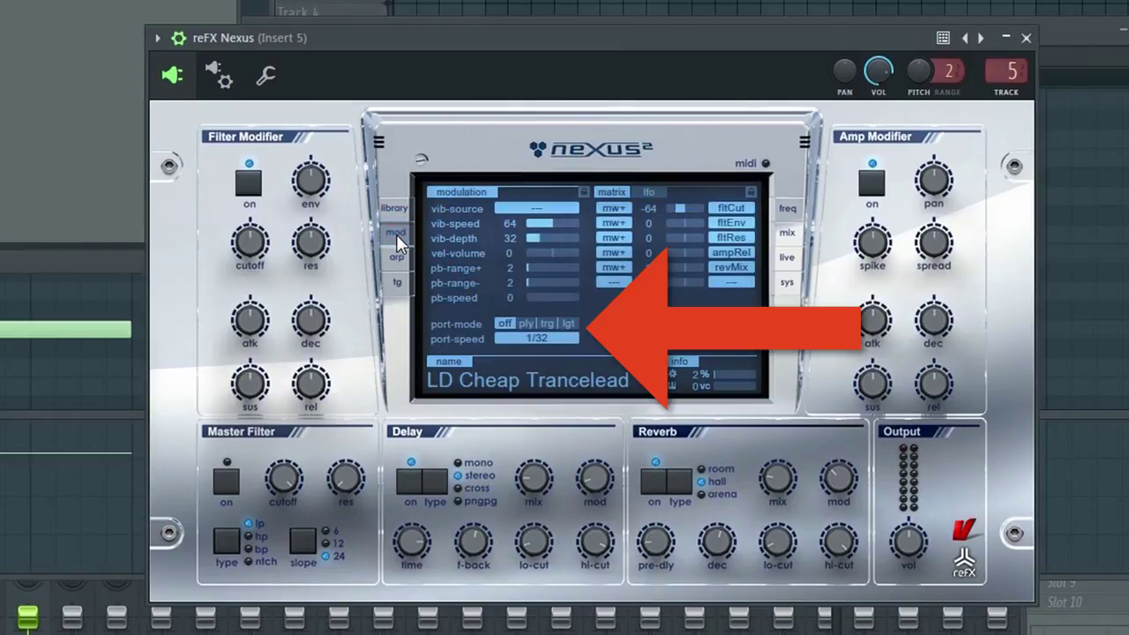
pyautogui.click(568, 324)
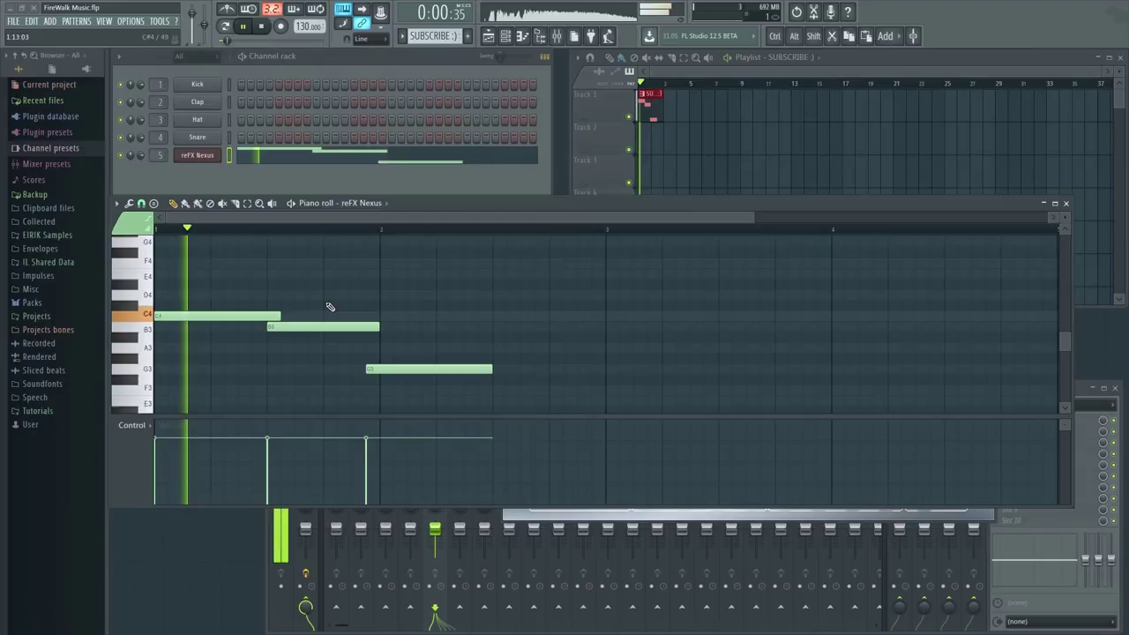
pyautogui.hotkey('ctrl', 'a')
pyautogui.hotkey('ctrl', 'Up')
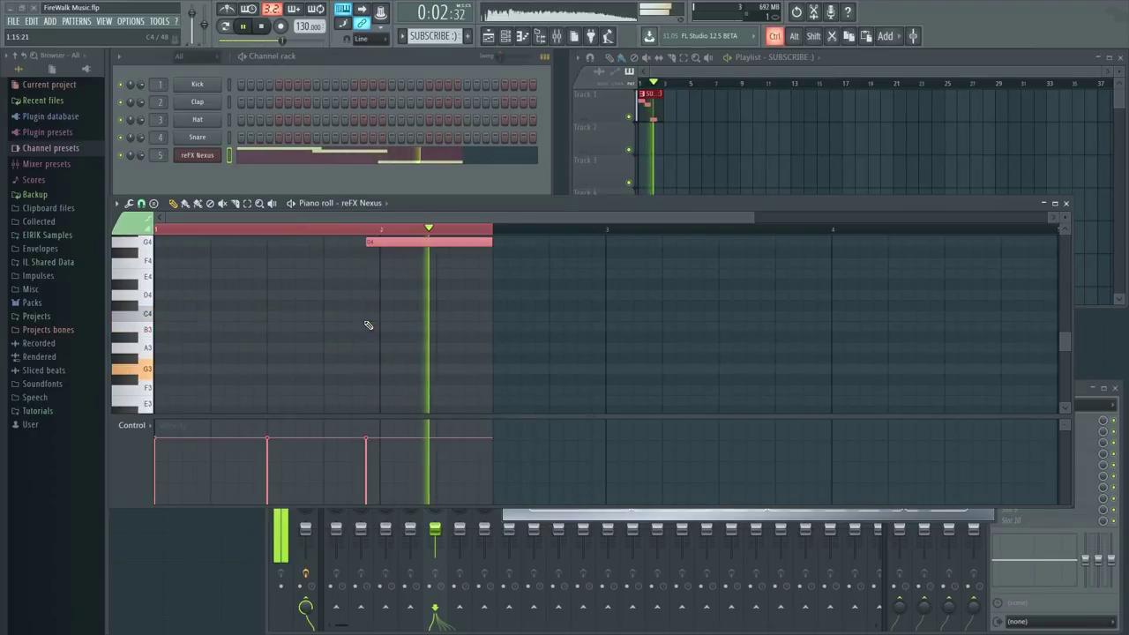
pyautogui.scroll(3, 345, 341)
pyautogui.scroll(1, 406, 341)
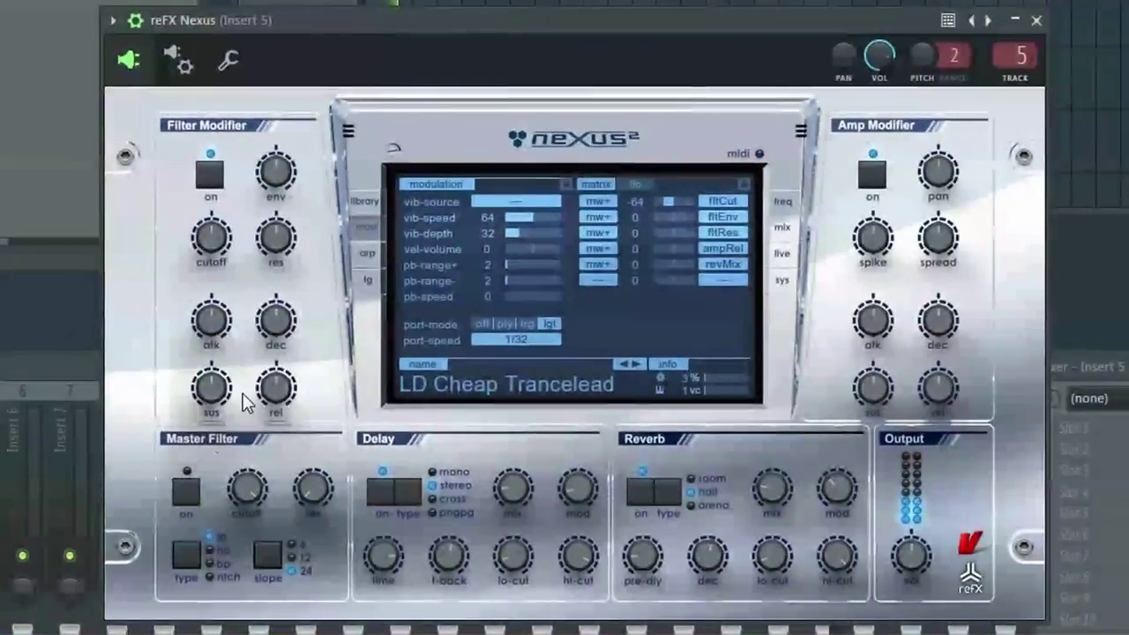
# Try Nexus portamento speeds 1/8, 1/8T and 1/64T.
pyautogui.click(509, 340)
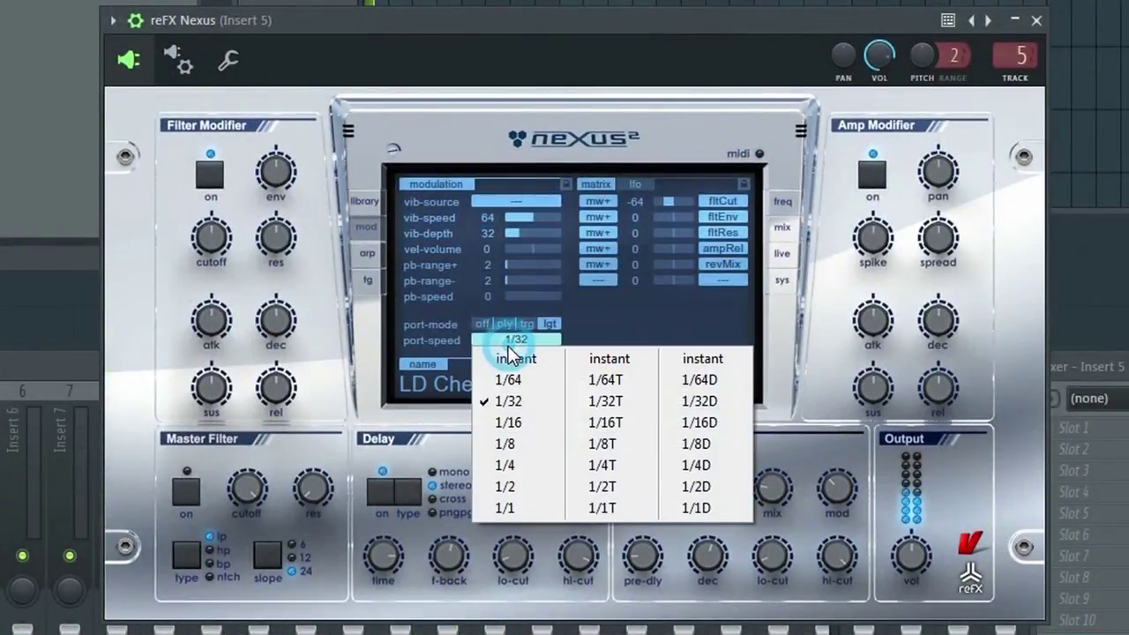
pyautogui.click(514, 444)
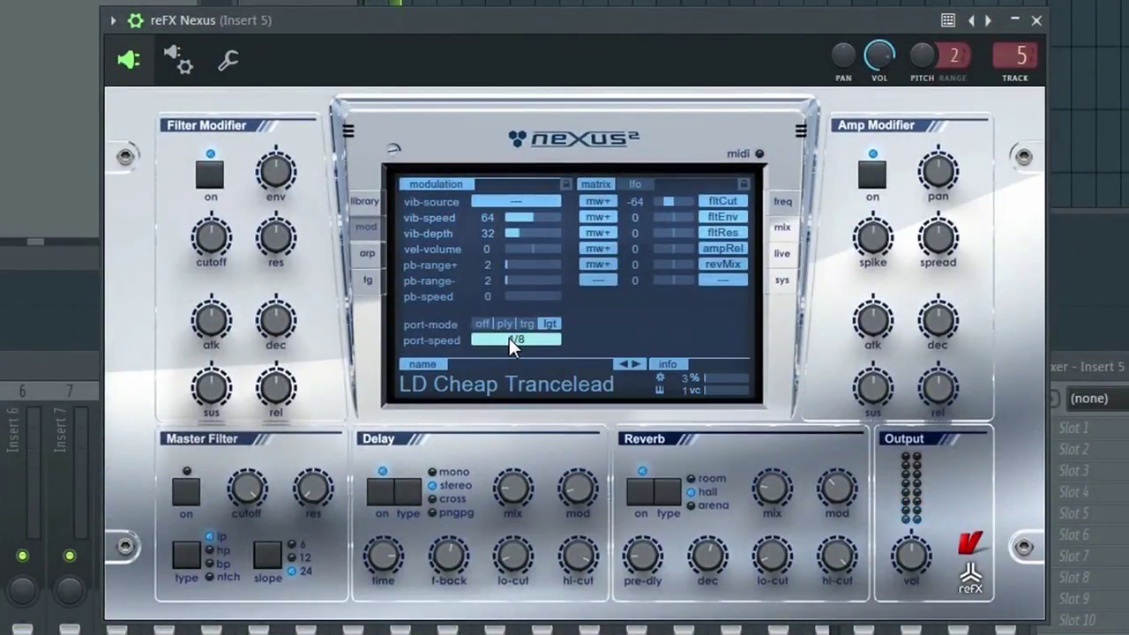
pyautogui.click(515, 342)
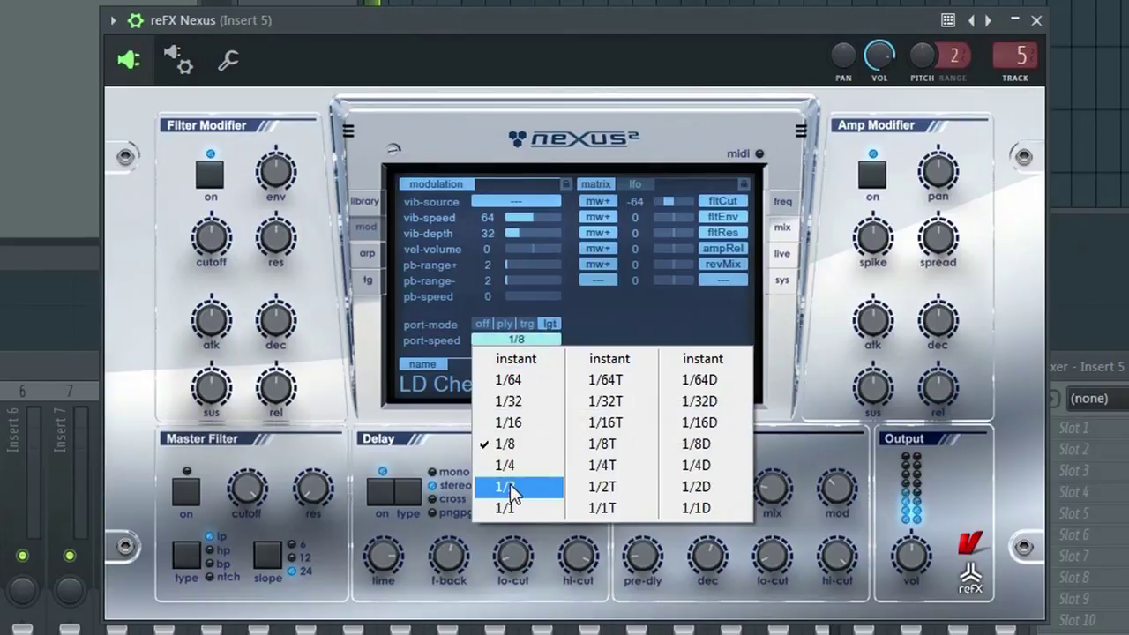
pyautogui.click(594, 450)
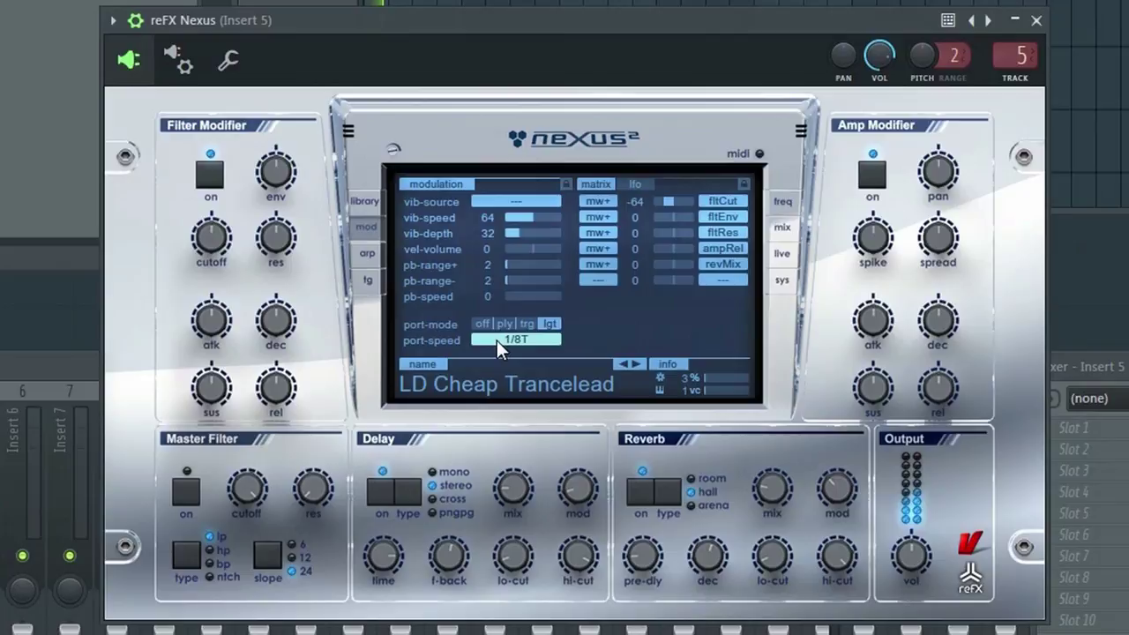
pyautogui.click(519, 347)
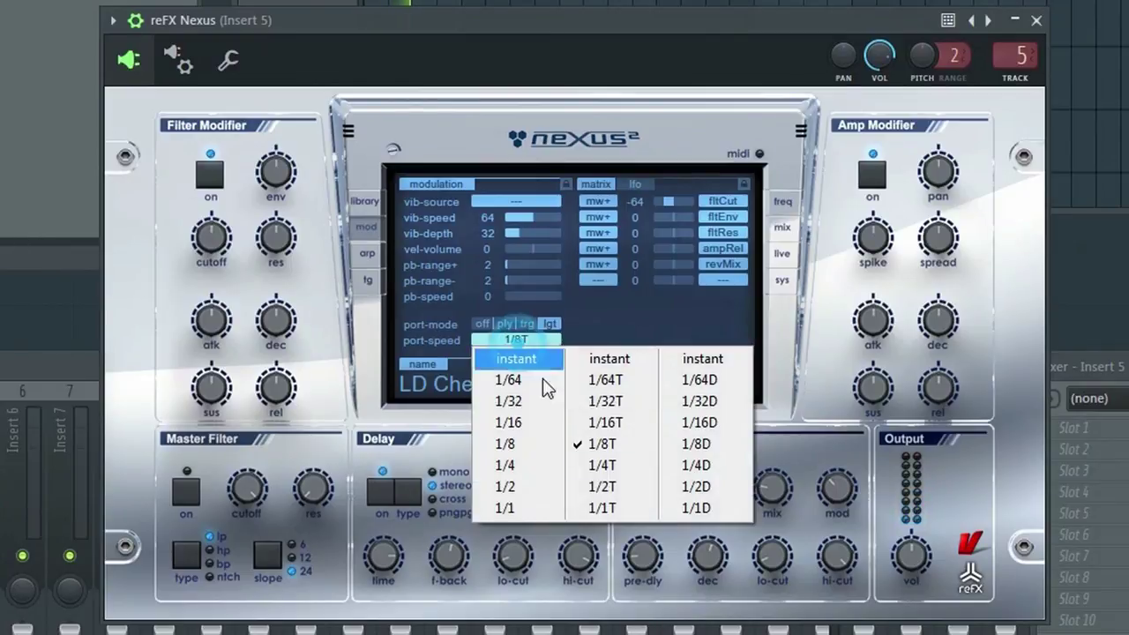
pyautogui.click(606, 381)
# Try instant and 1/32, then settle on a 1/4D portamento speed.
pyautogui.click(531, 343)
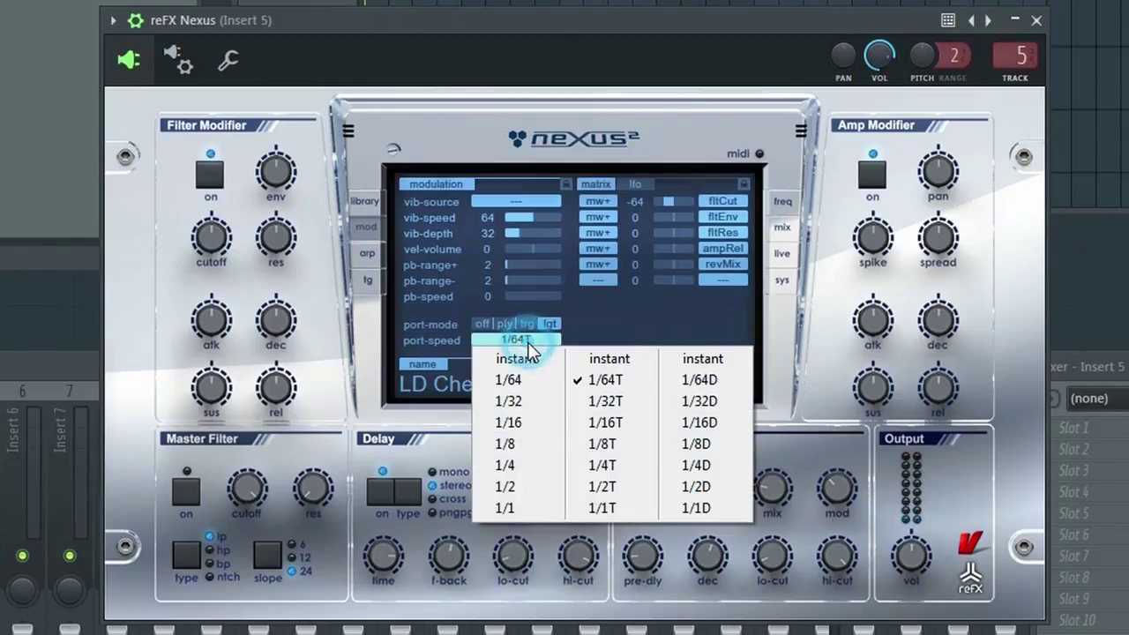
pyautogui.click(519, 360)
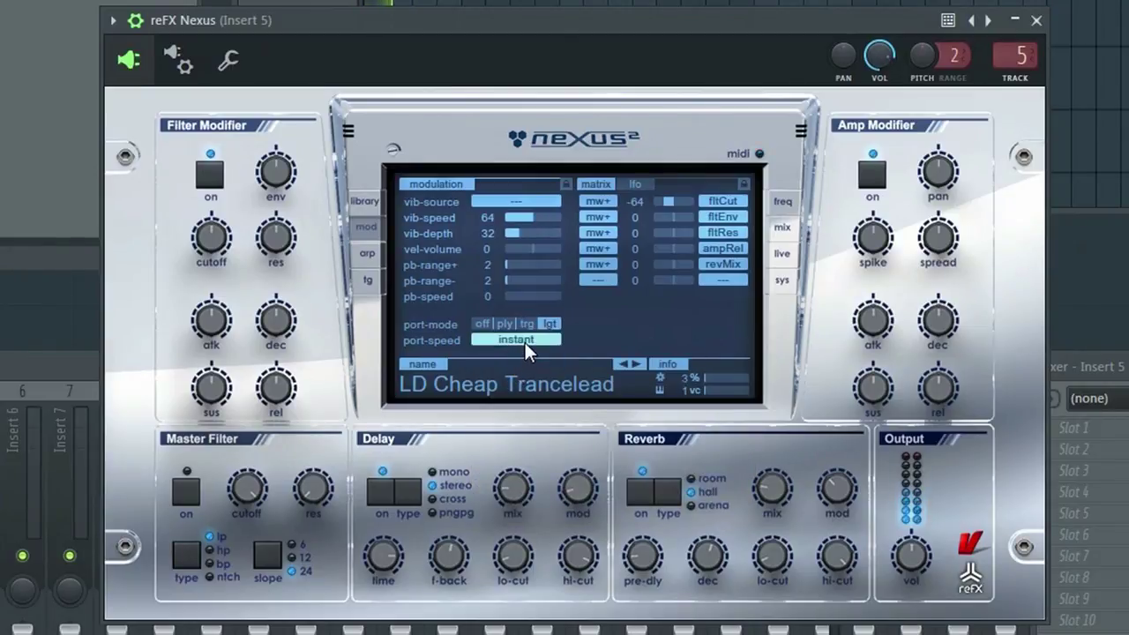
pyautogui.click(524, 342)
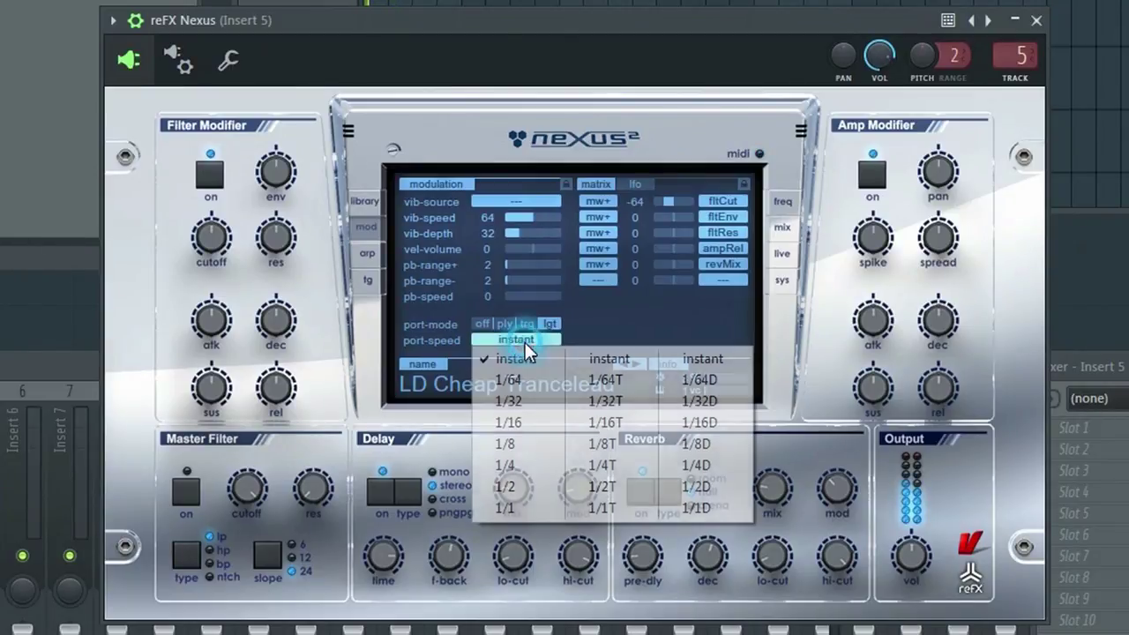
pyautogui.click(529, 399)
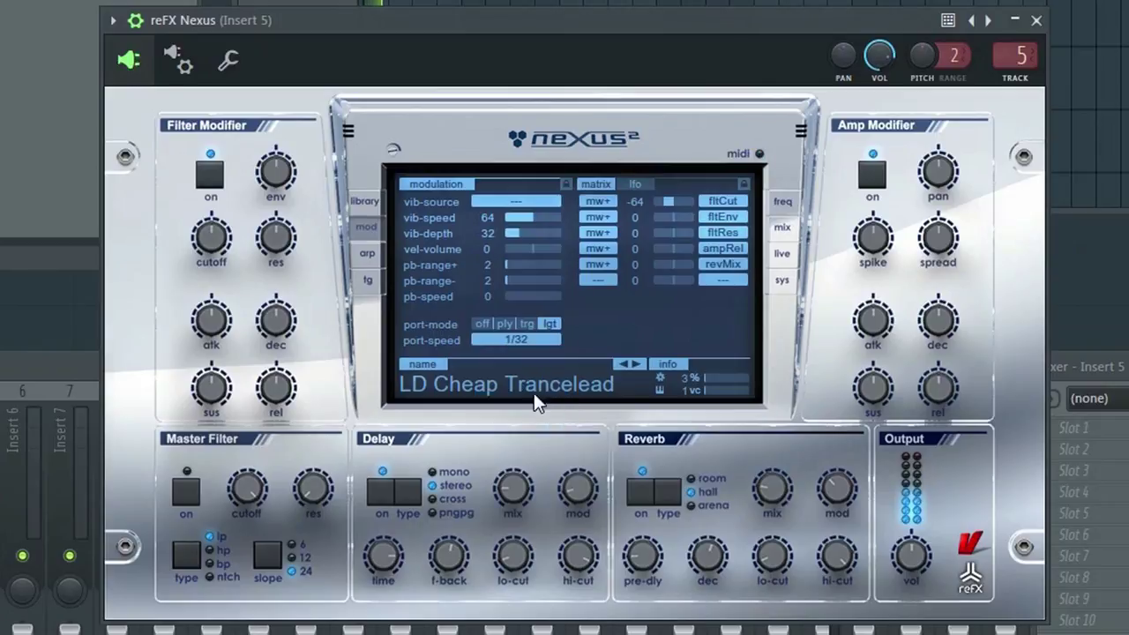
pyautogui.click(516, 343)
pyautogui.click(697, 472)
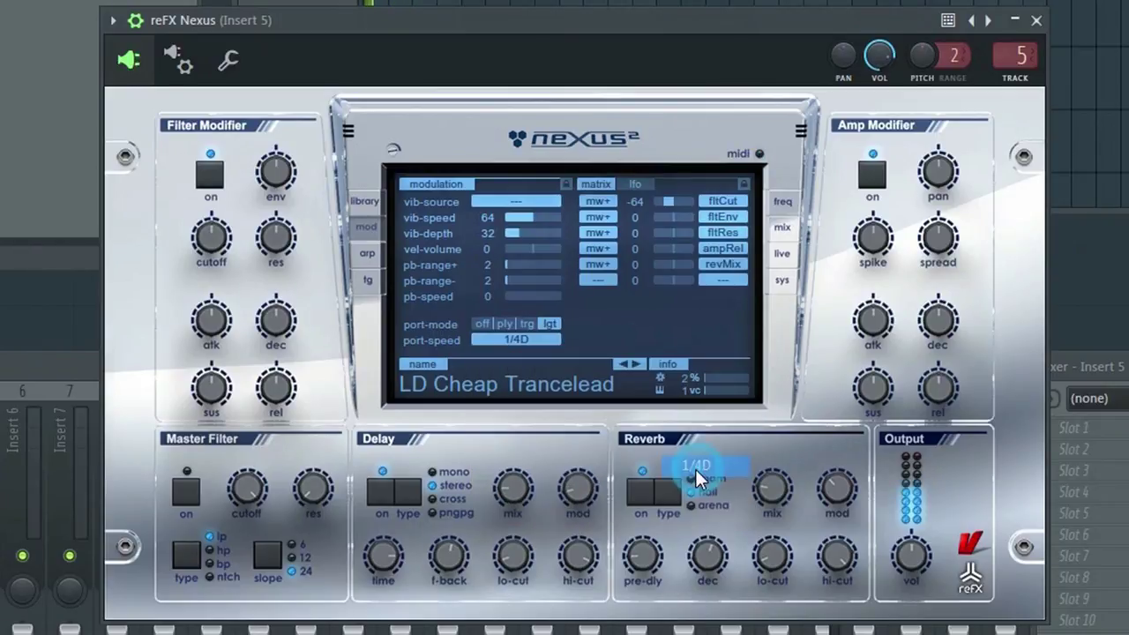
pyautogui.click(516, 341)
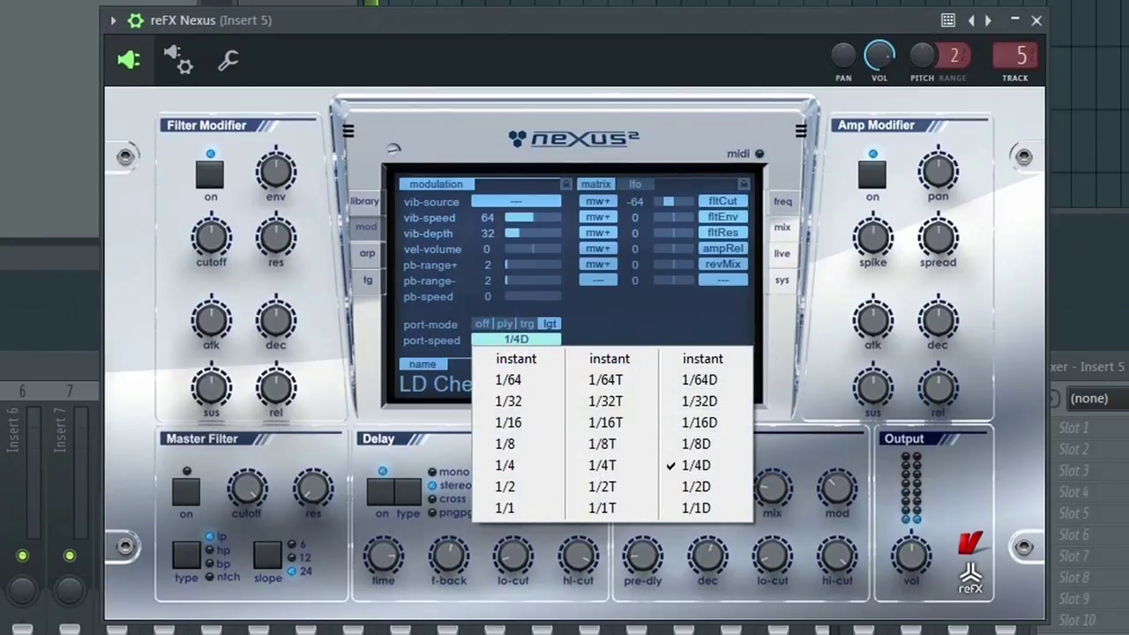
pyautogui.press('Escape')
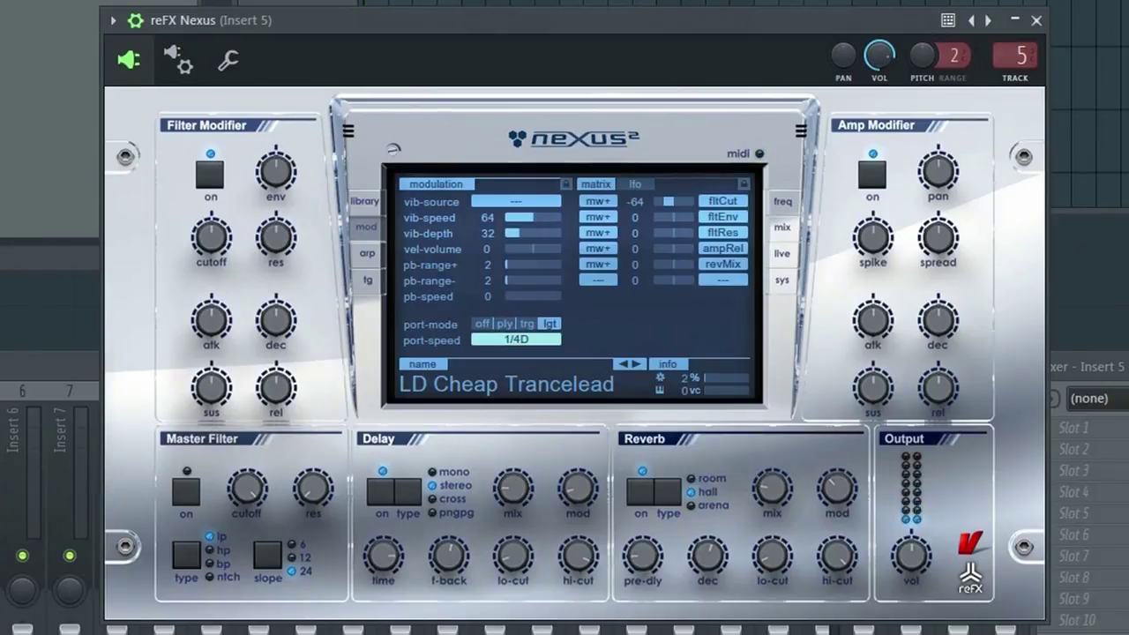